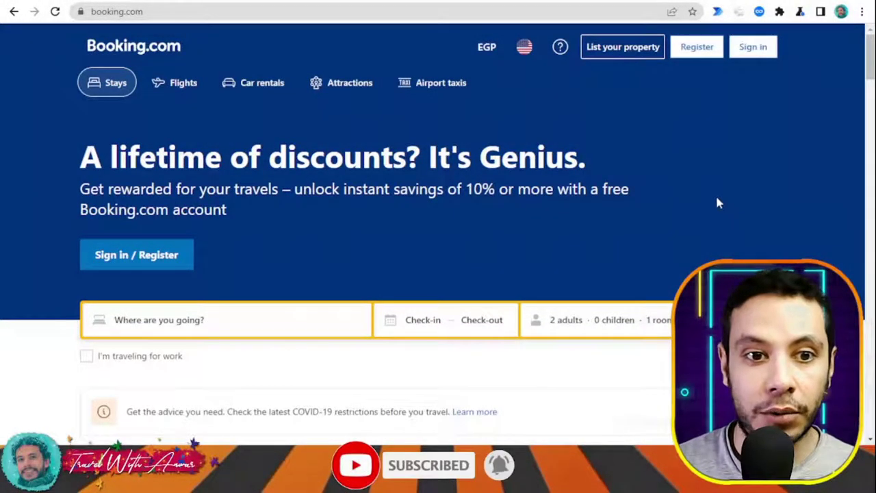
Scroll down the Booking.com Stays homepage to look over the empty search form
{"action": "scroll", "coordinate": [663, 178], "scroll_direction": "down", "scroll_amount": 3}
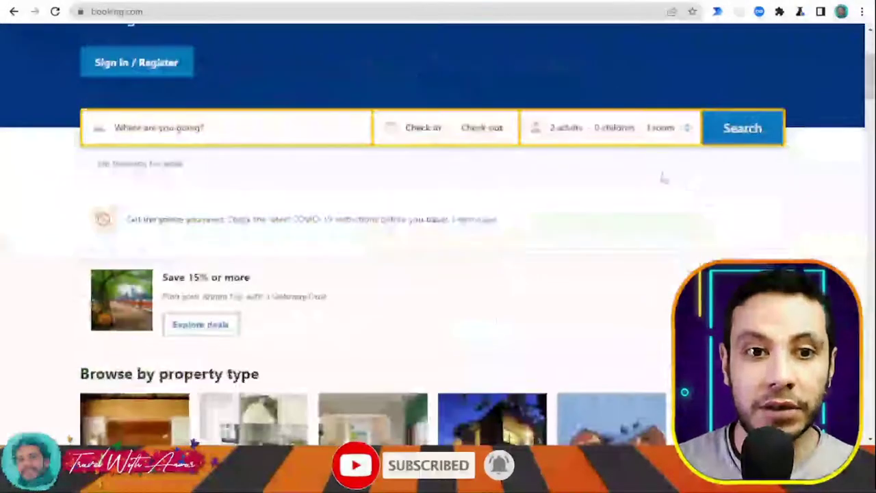
Search Athens, Greece stays from May 23 to June 3 for 1 adult in 1 room
{"action": "left_click", "coordinate": [181, 133]}
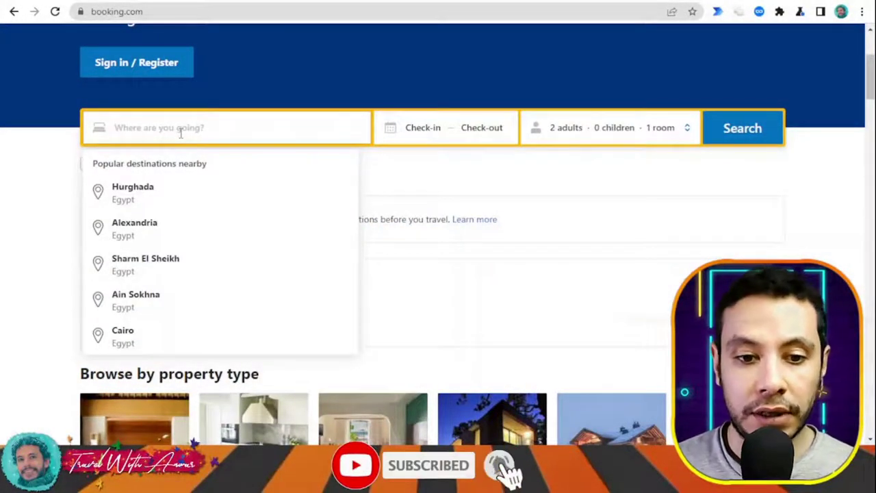
{"action": "type", "text": "ath"}
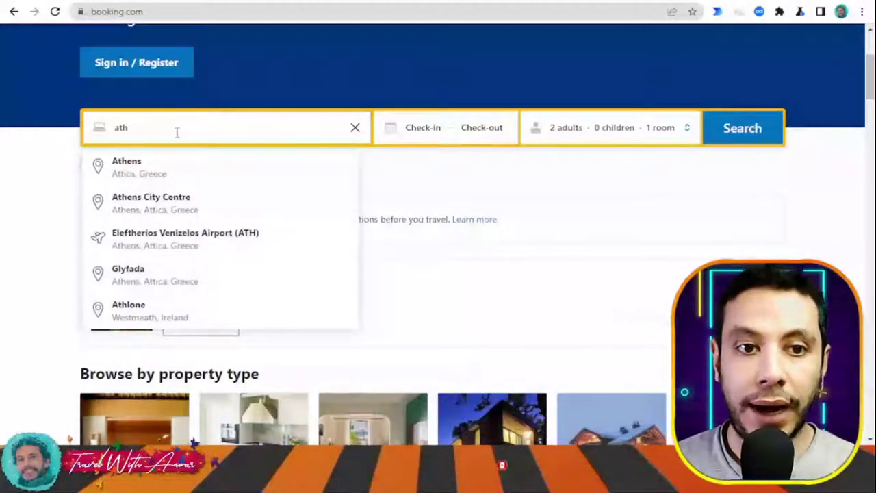
{"action": "left_click", "coordinate": [176, 170]}
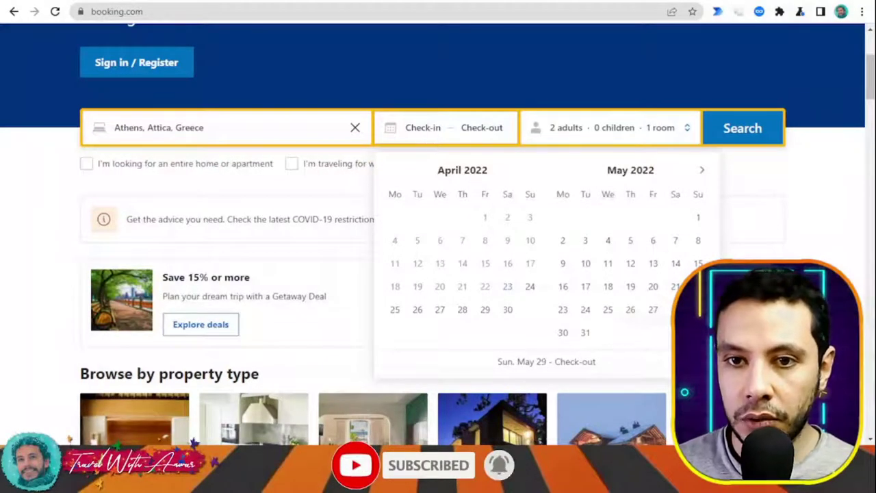
{"action": "left_click", "coordinate": [563, 312]}
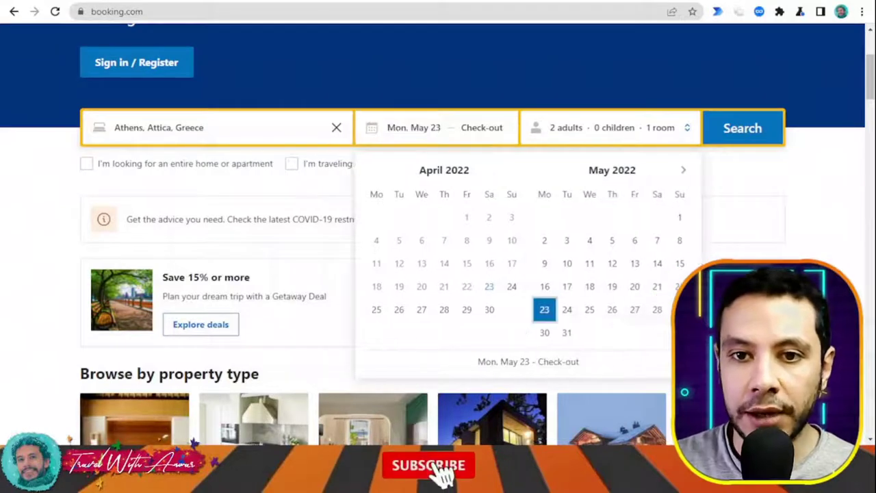
{"action": "left_click", "coordinate": [683, 173]}
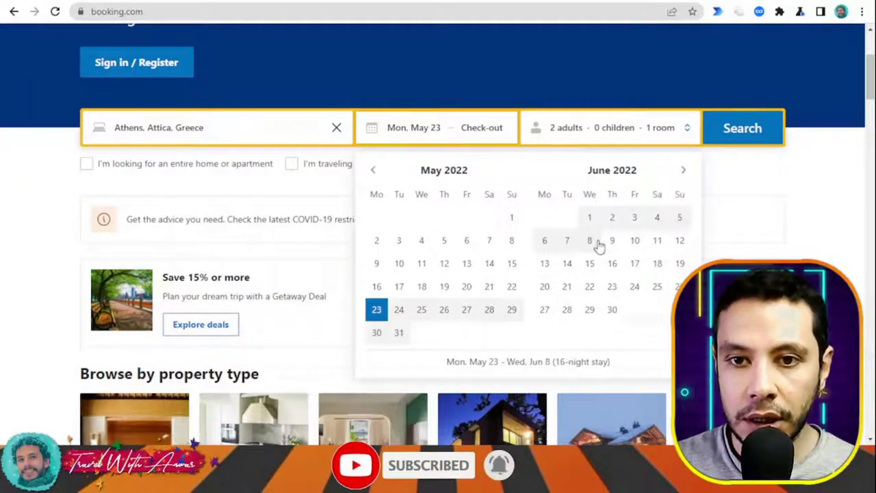
{"action": "left_click", "coordinate": [633, 219]}
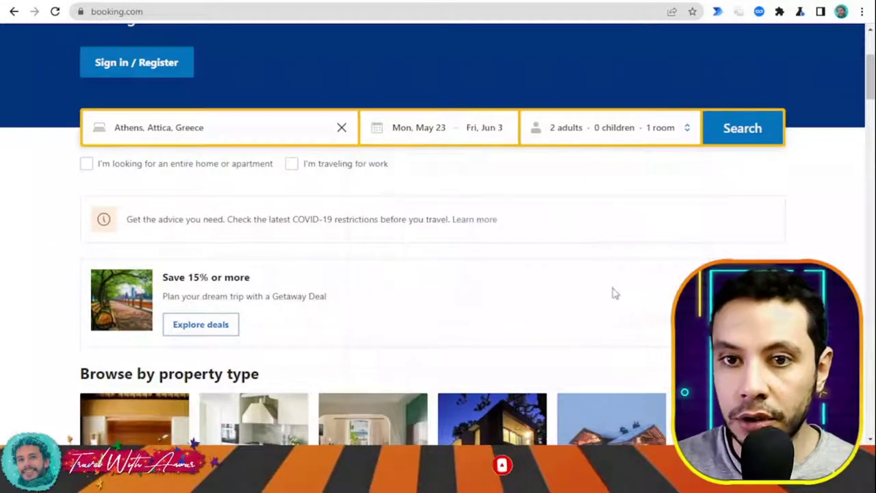
{"action": "left_click", "coordinate": [579, 137]}
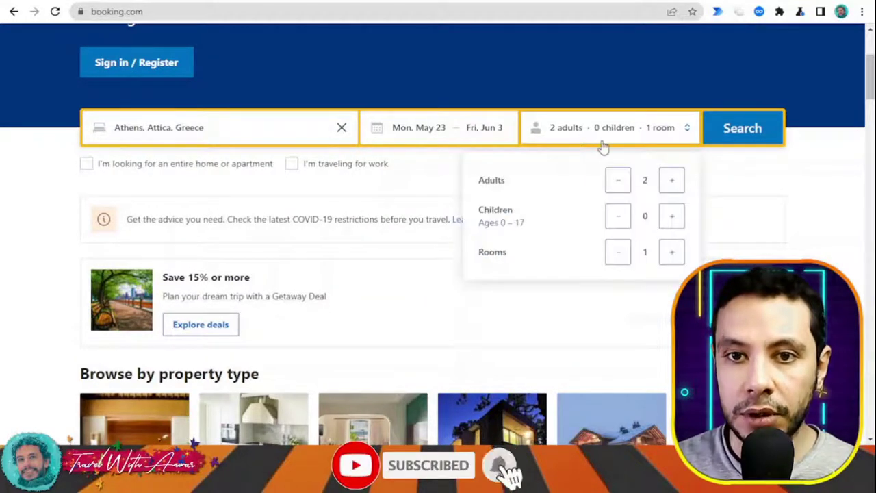
{"action": "left_click", "coordinate": [619, 185]}
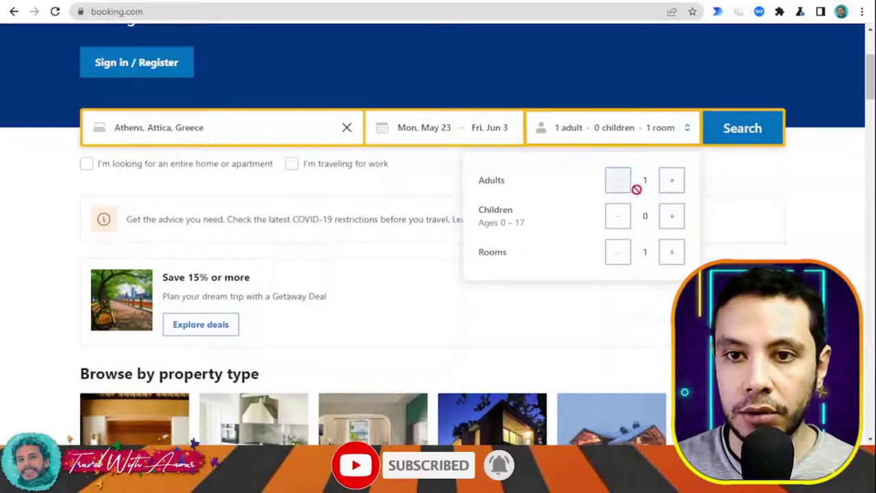
{"action": "left_click", "coordinate": [758, 131]}
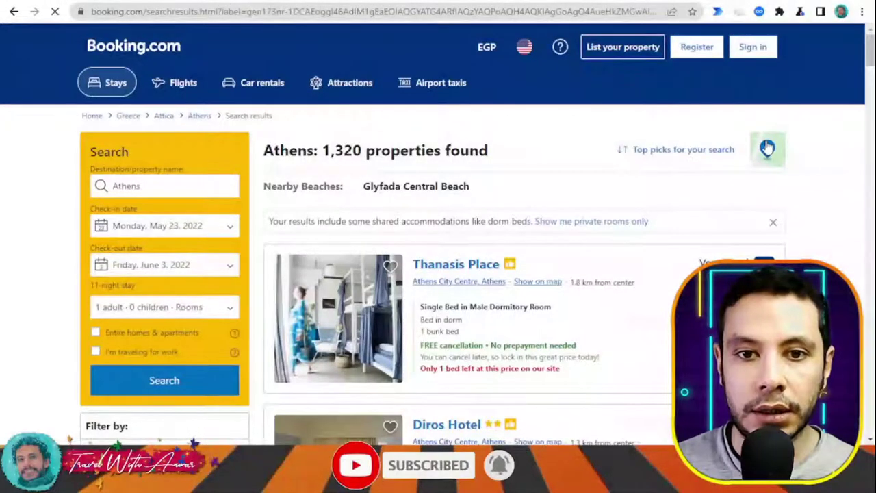
Switch the Athens result prices from EGP to U.S. Dollar (USD)
{"action": "scroll", "coordinate": [827, 156], "scroll_direction": "down", "scroll_amount": 2}
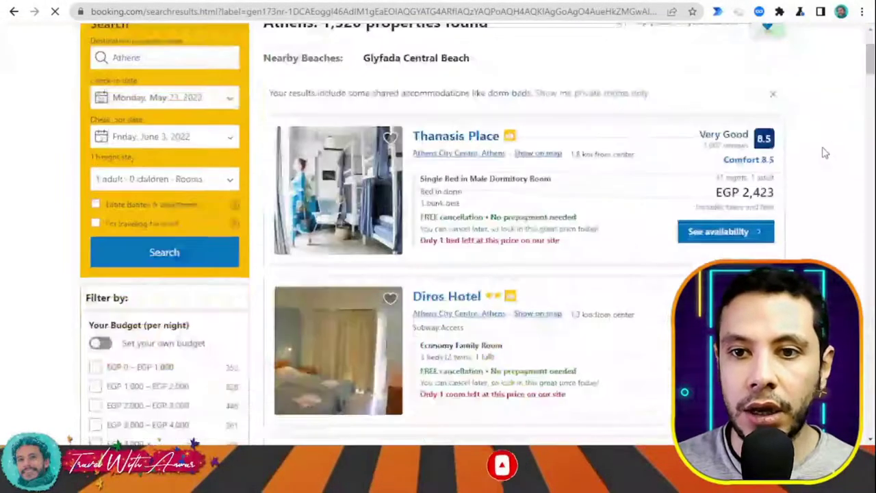
{"action": "scroll", "coordinate": [835, 146], "scroll_direction": "down", "scroll_amount": 4}
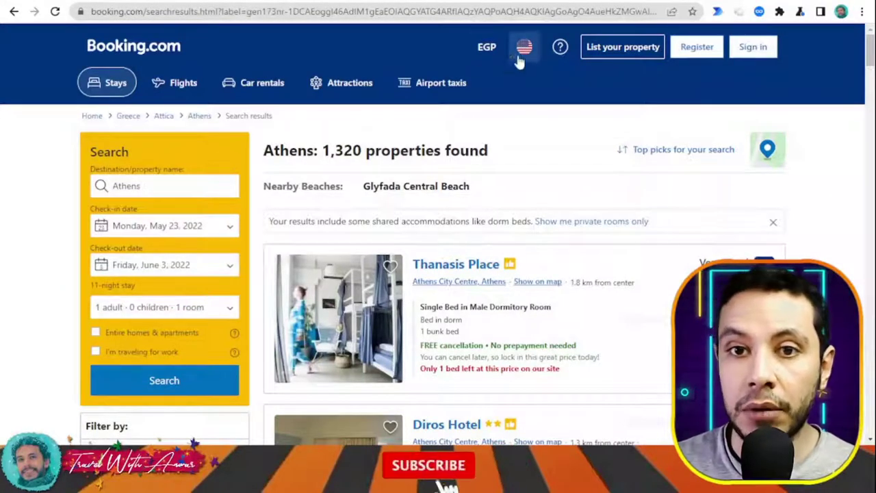
{"action": "left_click", "coordinate": [496, 57]}
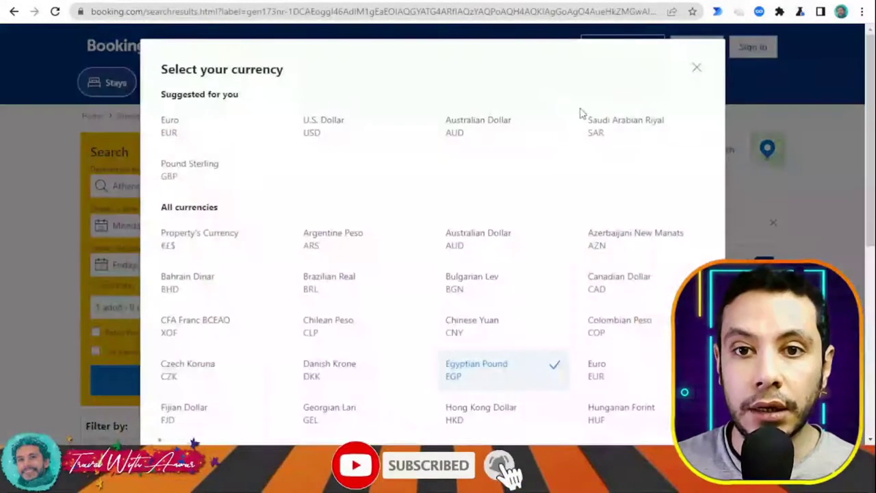
{"action": "left_click", "coordinate": [312, 130]}
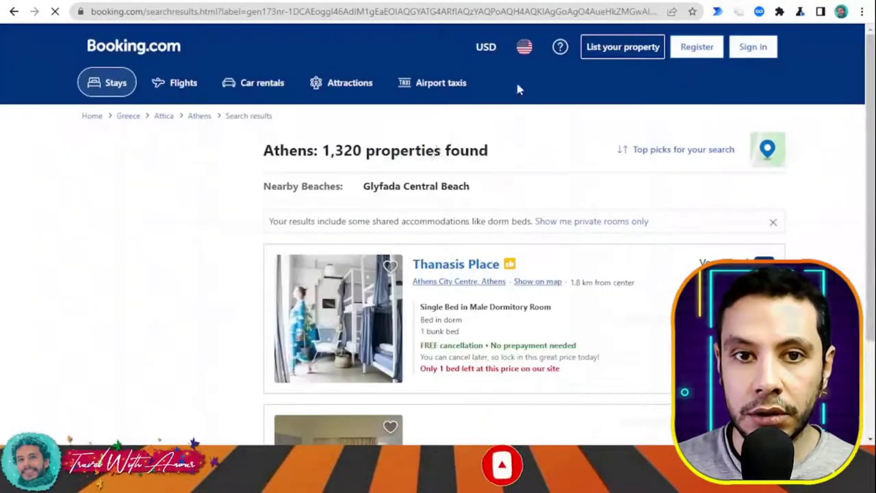
Check Thanasis Place's US$130 price for 11 nights and open its property page
{"action": "scroll", "coordinate": [831, 215], "scroll_direction": "down", "scroll_amount": 2}
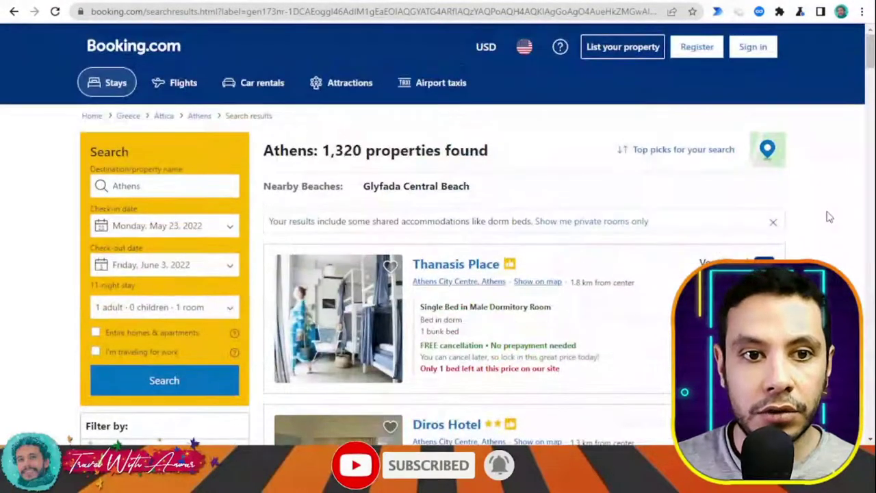
{"action": "scroll", "coordinate": [780, 226], "scroll_direction": "down", "scroll_amount": 1}
{"action": "scroll", "coordinate": [784, 236], "scroll_direction": "down", "scroll_amount": 1}
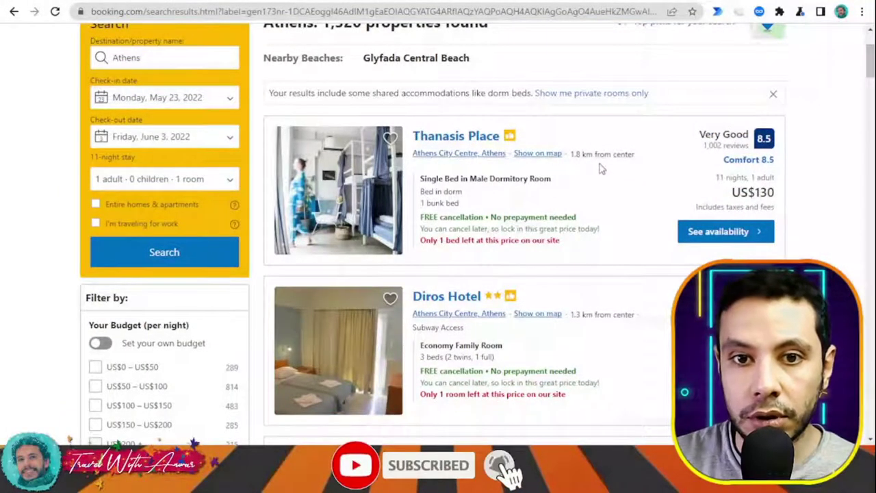
{"action": "mouse_move", "coordinate": [611, 149]}
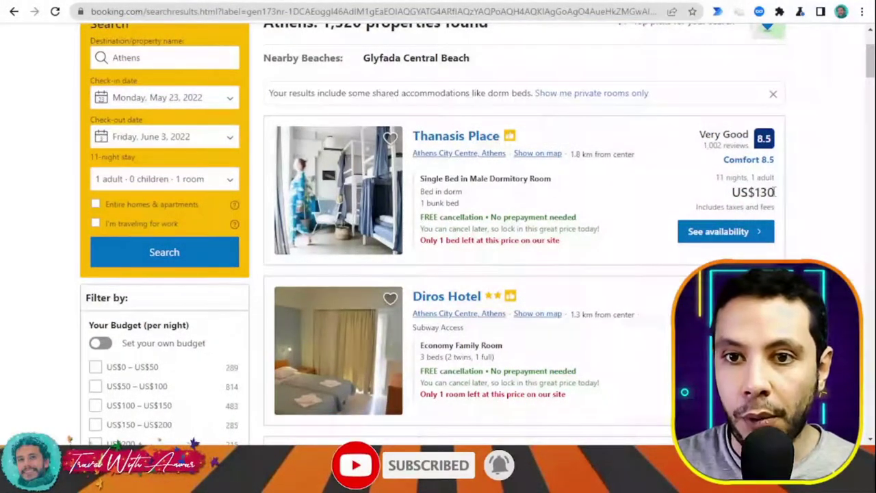
{"action": "double_click", "coordinate": [718, 178]}
{"action": "left_click", "coordinate": [758, 186]}
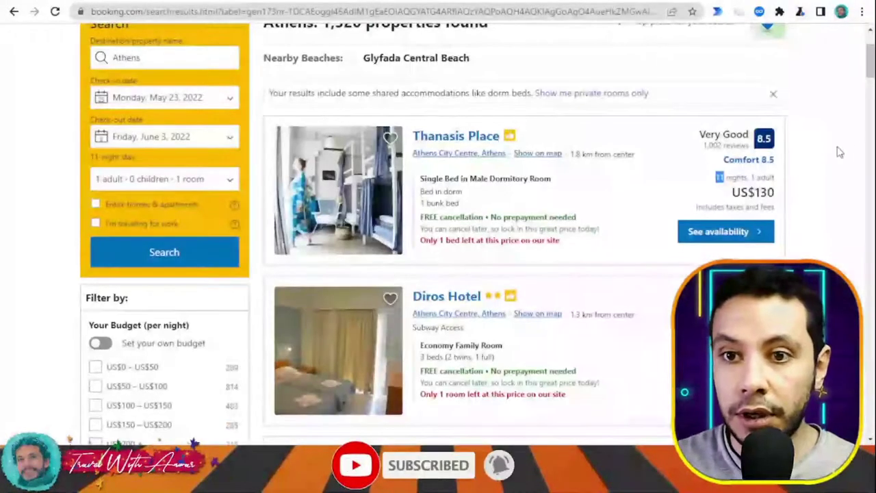
{"action": "scroll", "coordinate": [839, 153], "scroll_direction": "down", "scroll_amount": 2}
{"action": "scroll", "coordinate": [839, 153], "scroll_direction": "down", "scroll_amount": 2}
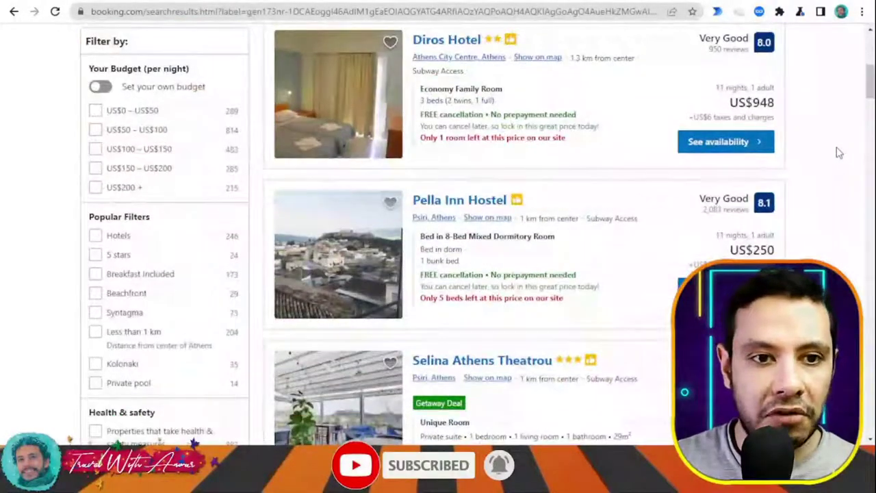
{"action": "scroll", "coordinate": [839, 154], "scroll_direction": "up", "scroll_amount": 6}
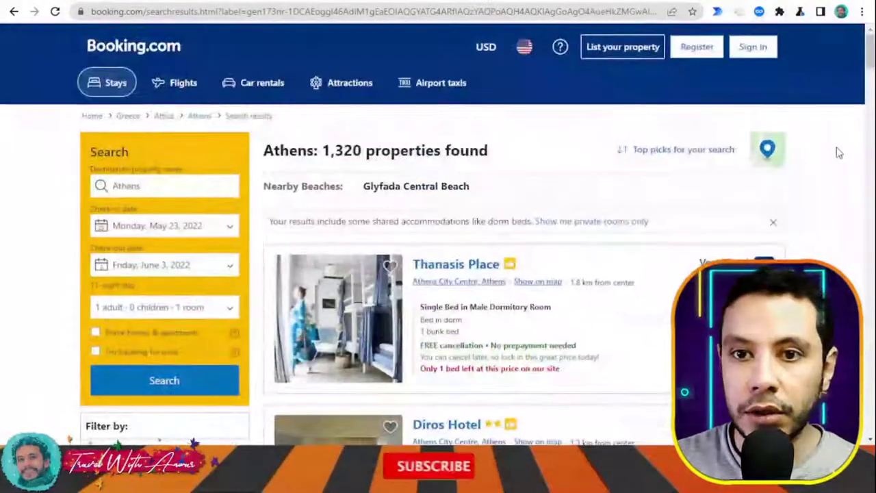
Sort the Athens results by 'Price (lowest first)' so Birbili Youth guest house leads
{"action": "left_click", "coordinate": [657, 156]}
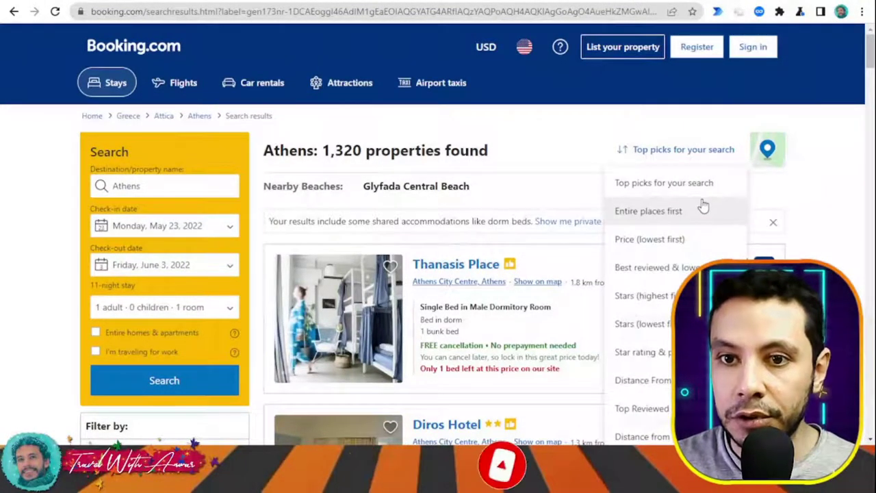
{"action": "scroll", "coordinate": [685, 294], "scroll_direction": "down", "scroll_amount": 1}
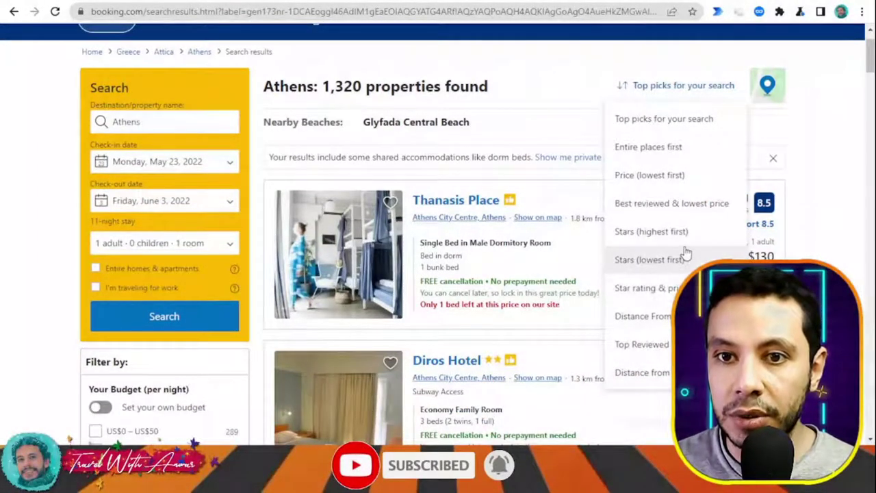
{"action": "left_click", "coordinate": [661, 177]}
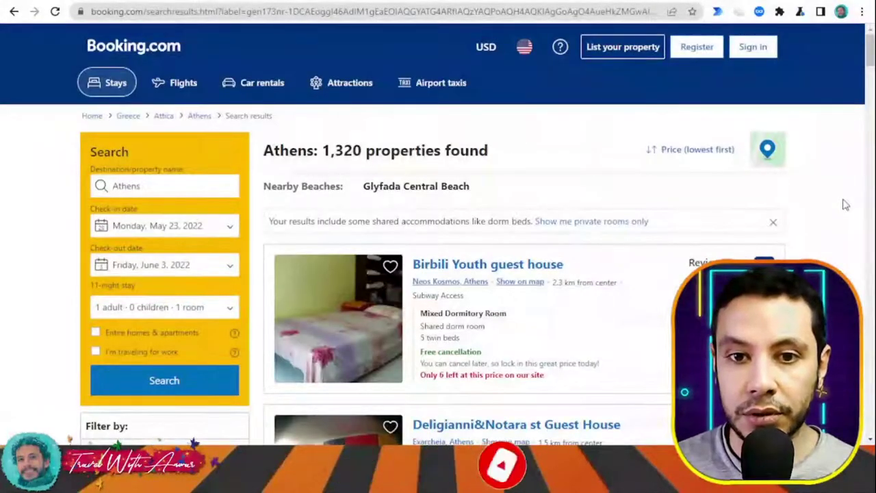
{"action": "scroll", "coordinate": [842, 202], "scroll_direction": "down", "scroll_amount": 2}
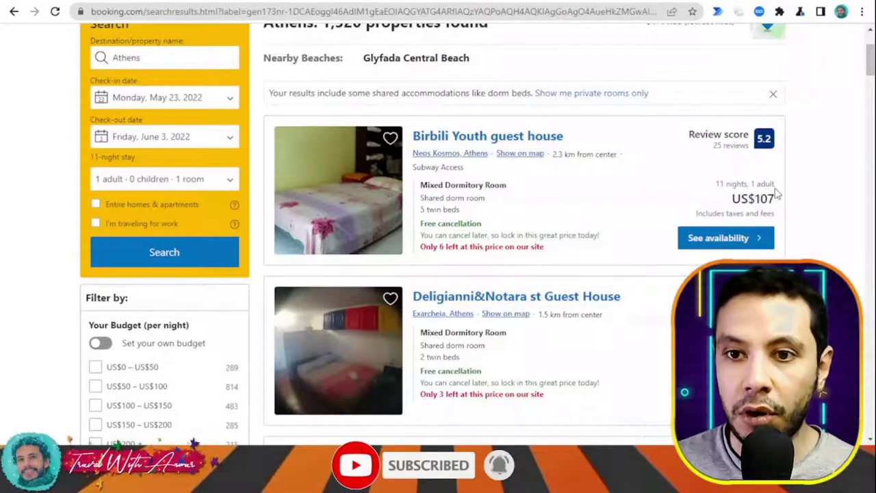
{"action": "scroll", "coordinate": [776, 195], "scroll_direction": "down", "scroll_amount": 1}
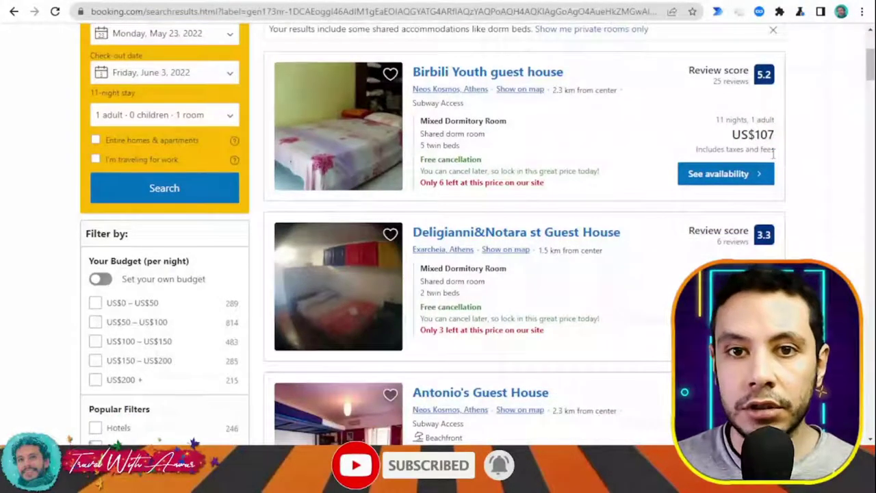
{"action": "scroll", "coordinate": [802, 145], "scroll_direction": "down", "scroll_amount": 2}
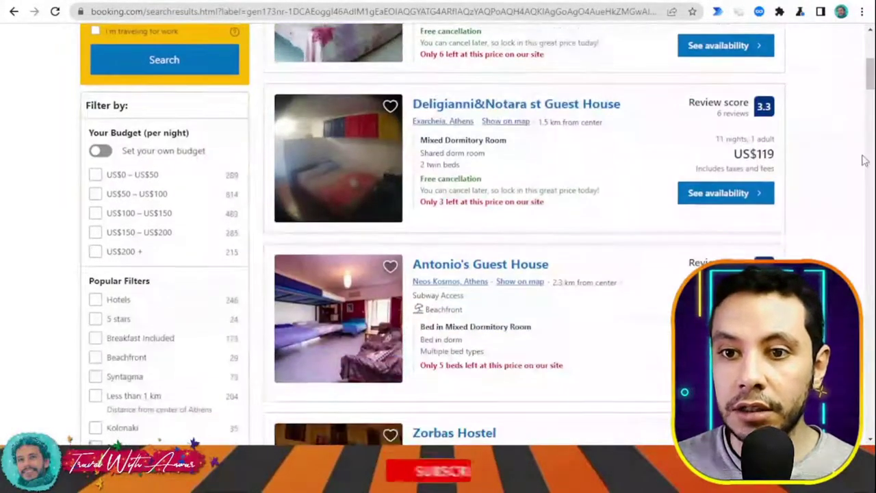
{"action": "scroll", "coordinate": [799, 173], "scroll_direction": "down", "scroll_amount": 1}
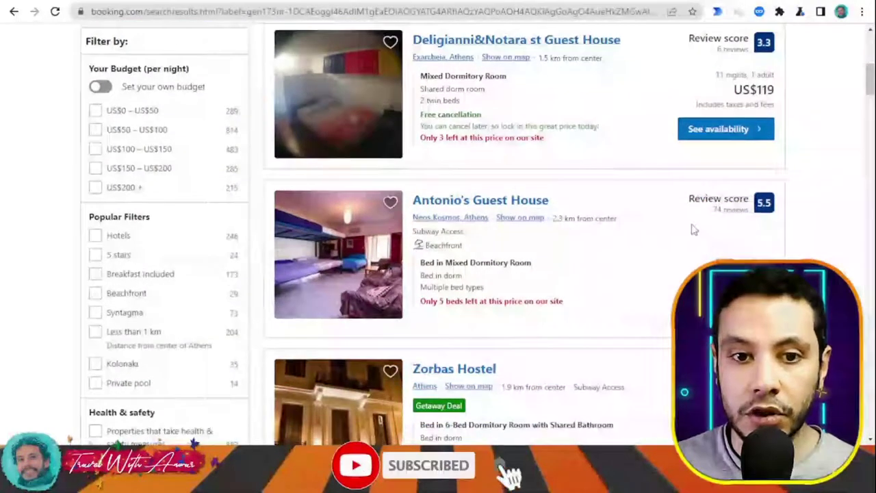
{"action": "scroll", "coordinate": [692, 229], "scroll_direction": "down", "scroll_amount": 1}
{"action": "scroll", "coordinate": [767, 219], "scroll_direction": "down", "scroll_amount": 2}
{"action": "scroll", "coordinate": [698, 233], "scroll_direction": "down", "scroll_amount": 2}
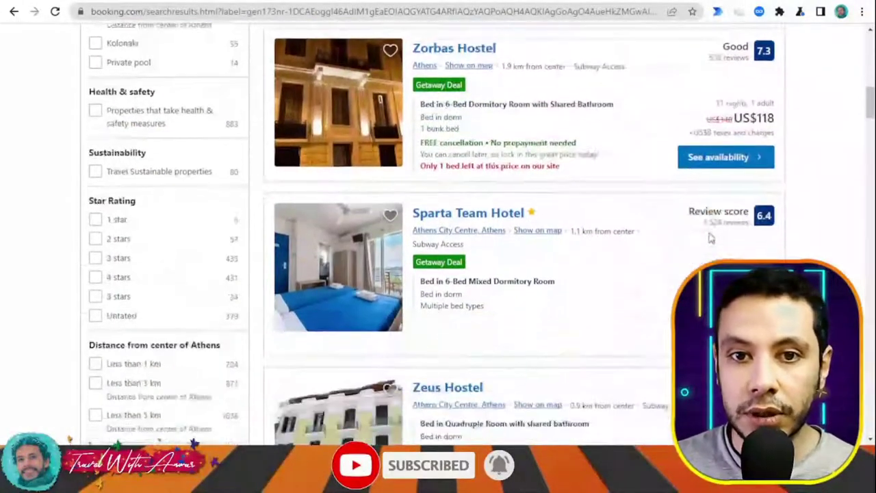
{"action": "scroll", "coordinate": [737, 108], "scroll_direction": "down", "scroll_amount": 3}
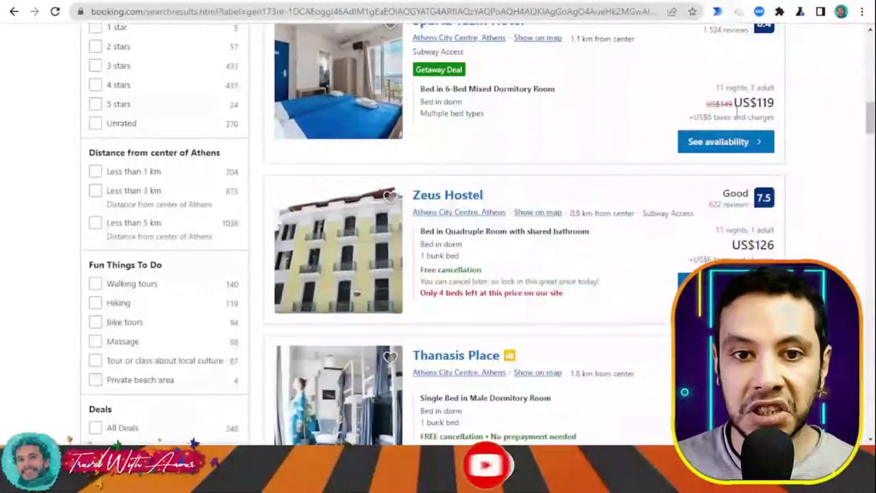
{"action": "scroll", "coordinate": [821, 170], "scroll_direction": "up", "scroll_amount": 2}
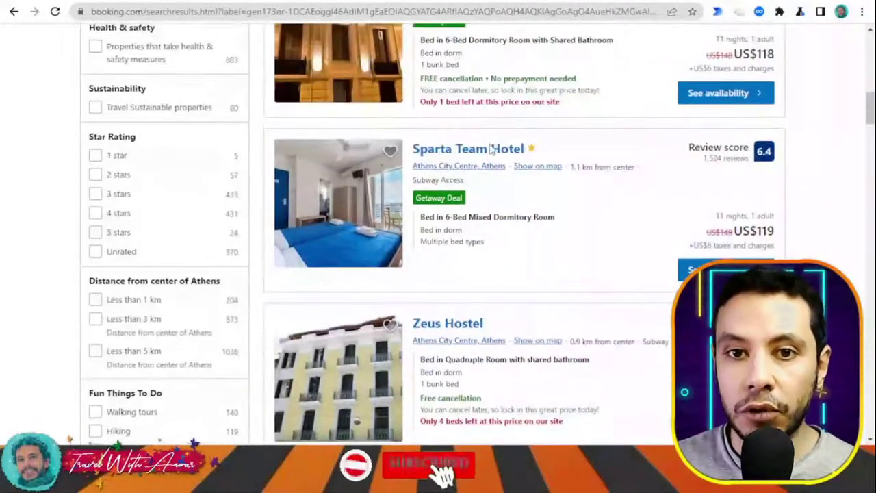
{"action": "scroll", "coordinate": [745, 170], "scroll_direction": "up", "scroll_amount": 3}
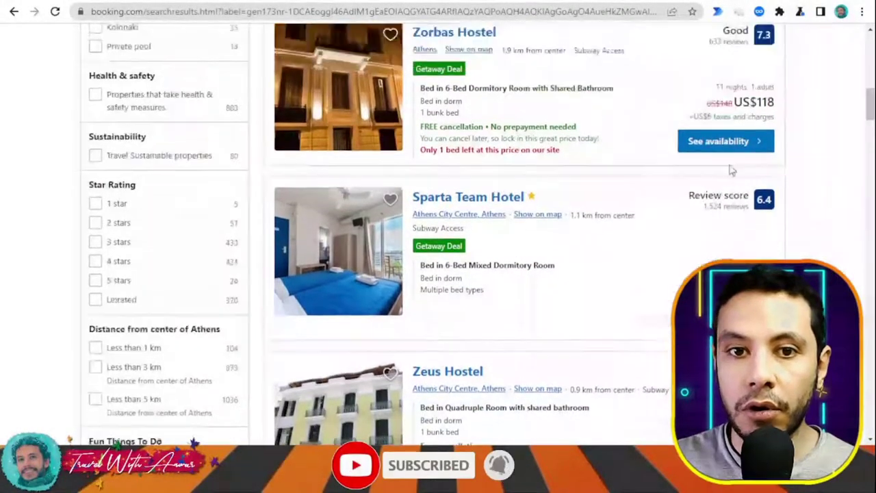
{"action": "scroll", "coordinate": [791, 192], "scroll_direction": "up", "scroll_amount": 6}
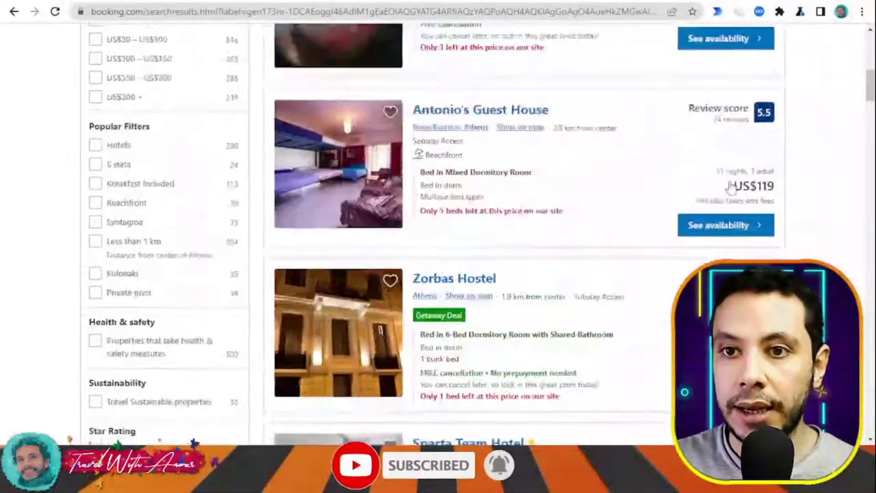
{"action": "scroll", "coordinate": [804, 196], "scroll_direction": "up", "scroll_amount": 1}
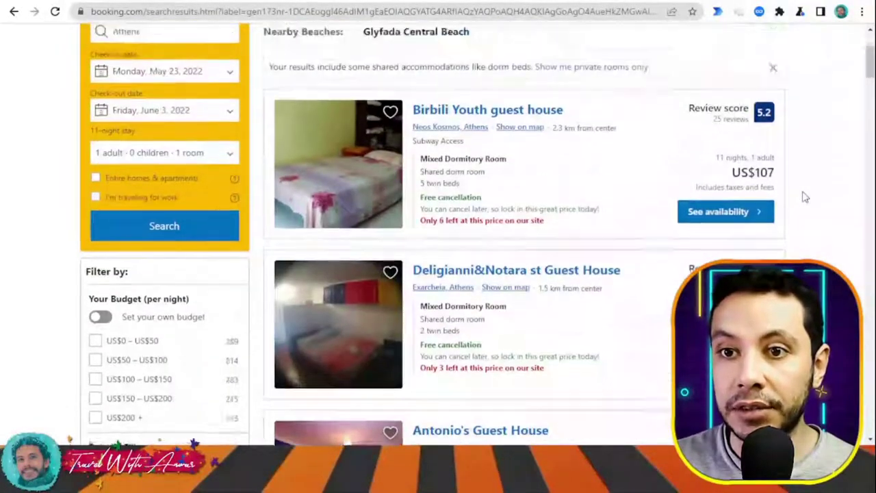
{"action": "scroll", "coordinate": [803, 195], "scroll_direction": "down", "scroll_amount": 7}
{"action": "scroll", "coordinate": [806, 193], "scroll_direction": "down", "scroll_amount": 6}
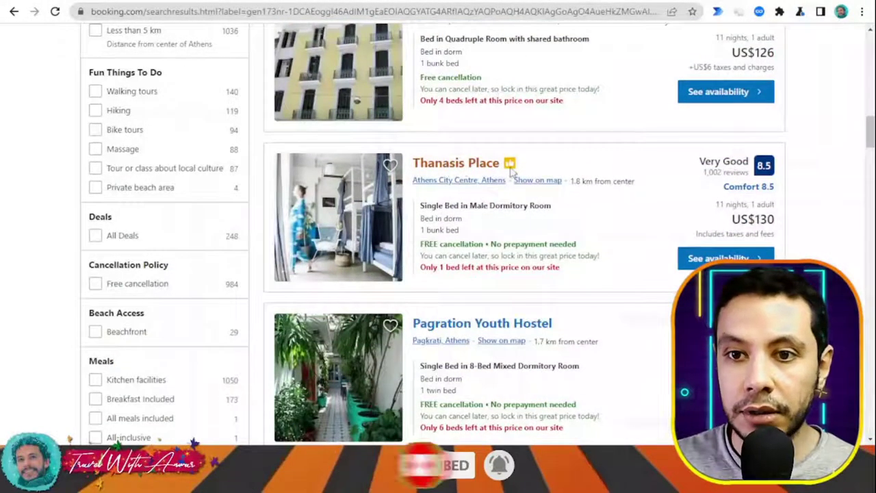
{"action": "scroll", "coordinate": [436, 103], "scroll_direction": "down", "scroll_amount": 2}
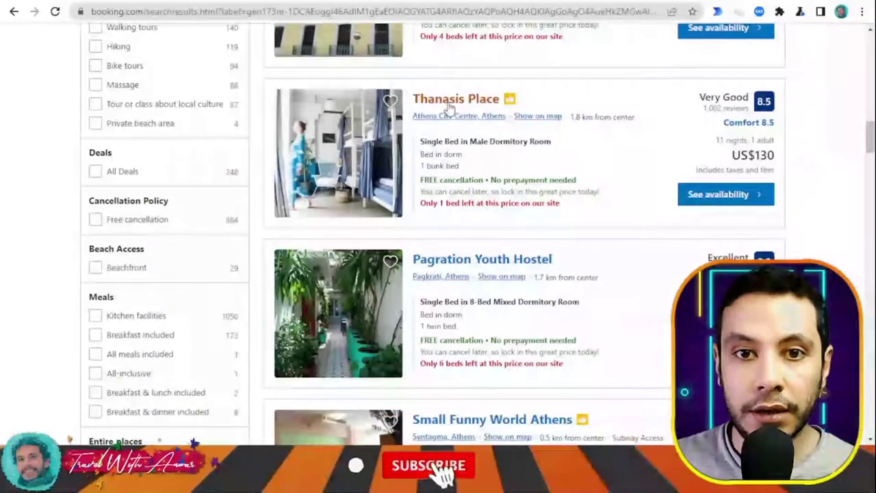
Open Thanasis Place's page and bring its male dormitory 11-night prices into view
{"action": "left_click", "coordinate": [449, 103]}
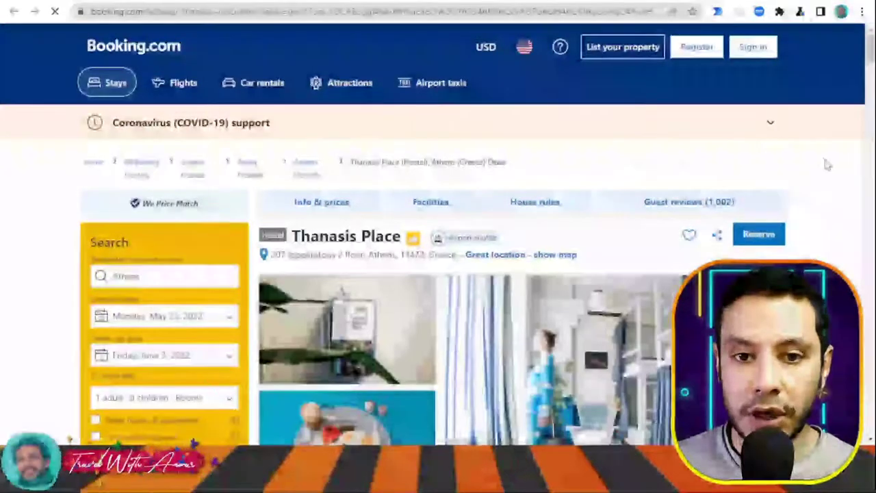
{"action": "scroll", "coordinate": [828, 166], "scroll_direction": "down", "scroll_amount": 4}
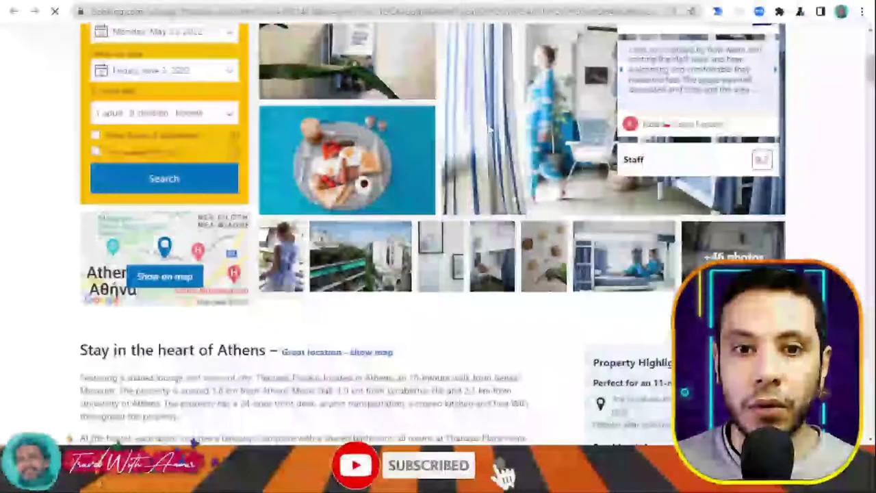
{"action": "scroll", "coordinate": [520, 143], "scroll_direction": "up", "scroll_amount": 2}
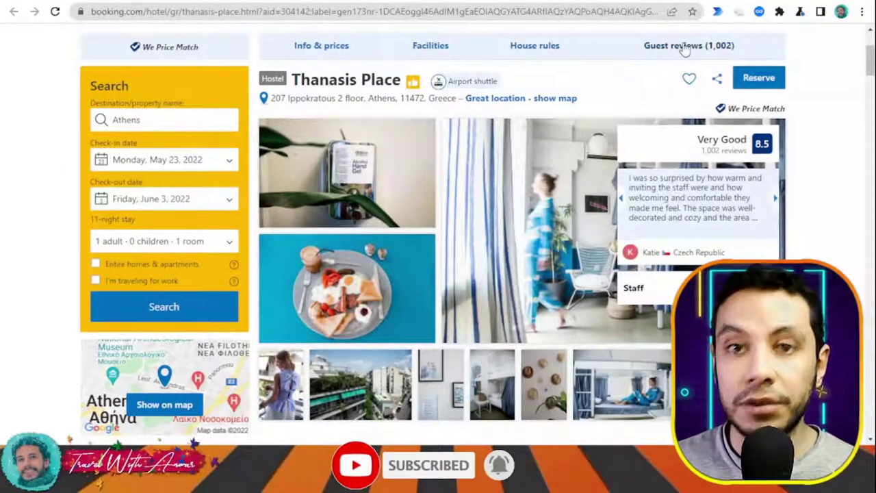
{"action": "scroll", "coordinate": [818, 99], "scroll_direction": "down", "scroll_amount": 6}
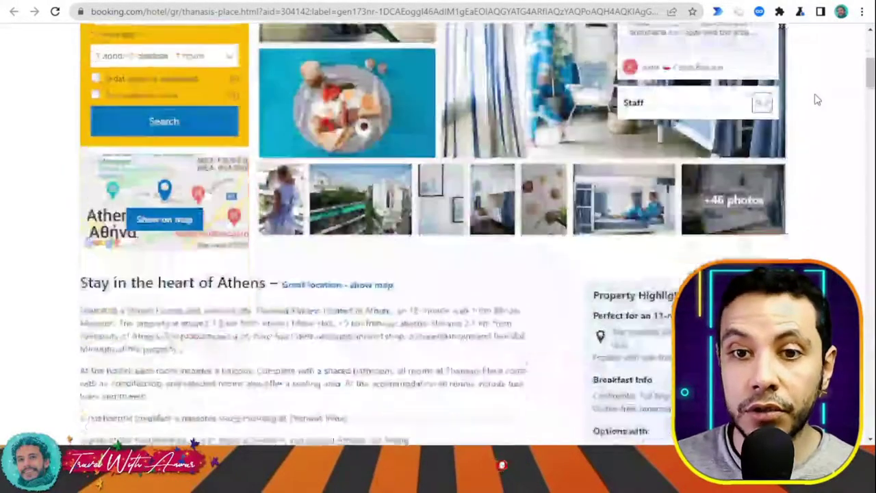
{"action": "scroll", "coordinate": [821, 100], "scroll_direction": "down", "scroll_amount": 1}
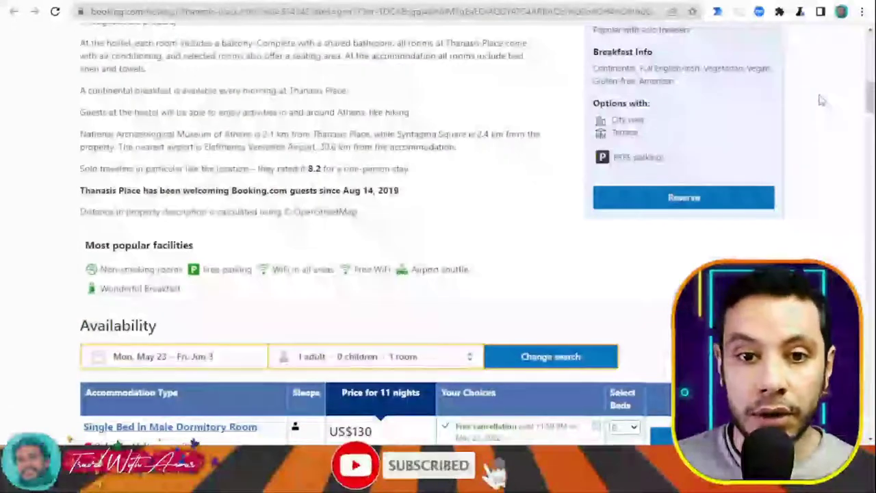
{"action": "scroll", "coordinate": [820, 100], "scroll_direction": "down", "scroll_amount": 3}
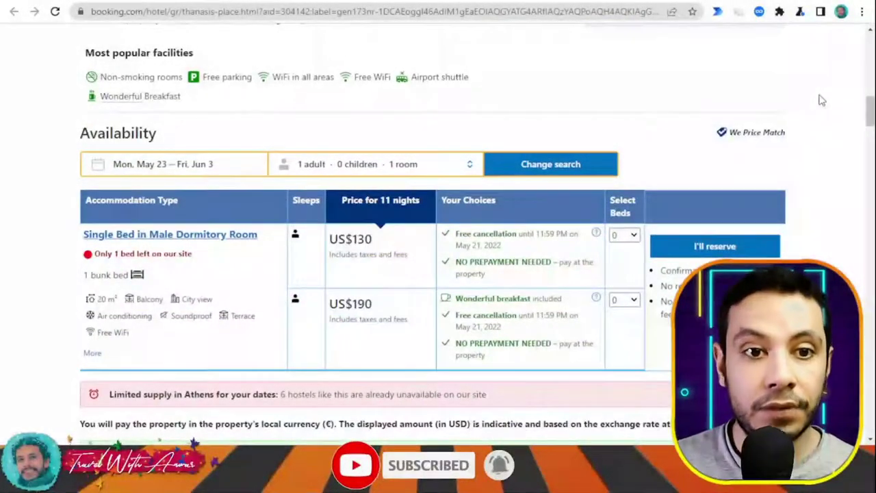
{"action": "scroll", "coordinate": [820, 98], "scroll_direction": "down", "scroll_amount": 2}
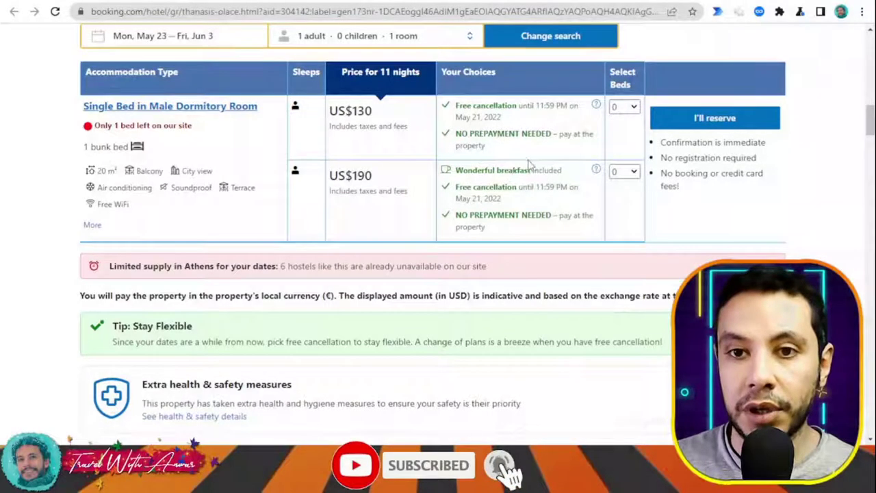
Select 1 bed in the Single Bed in Male Dormitory Room and reserve it for US$130
{"action": "left_click", "coordinate": [633, 140]}
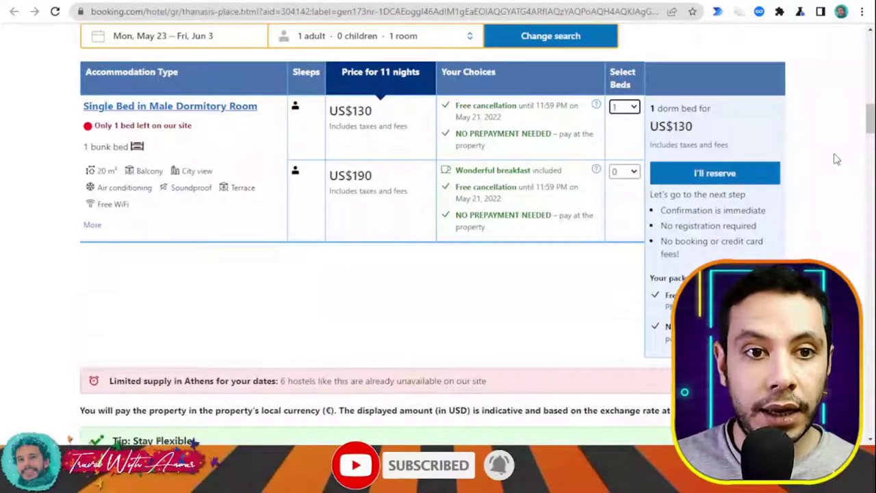
{"action": "scroll", "coordinate": [837, 159], "scroll_direction": "down", "scroll_amount": 1}
{"action": "scroll", "coordinate": [154, 141], "scroll_direction": "up", "scroll_amount": 1}
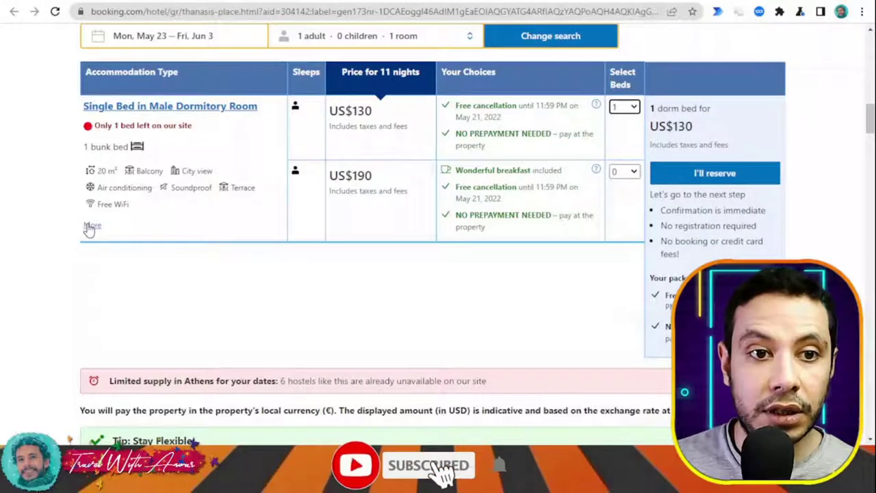
{"action": "scroll", "coordinate": [799, 186], "scroll_direction": "down", "scroll_amount": 2}
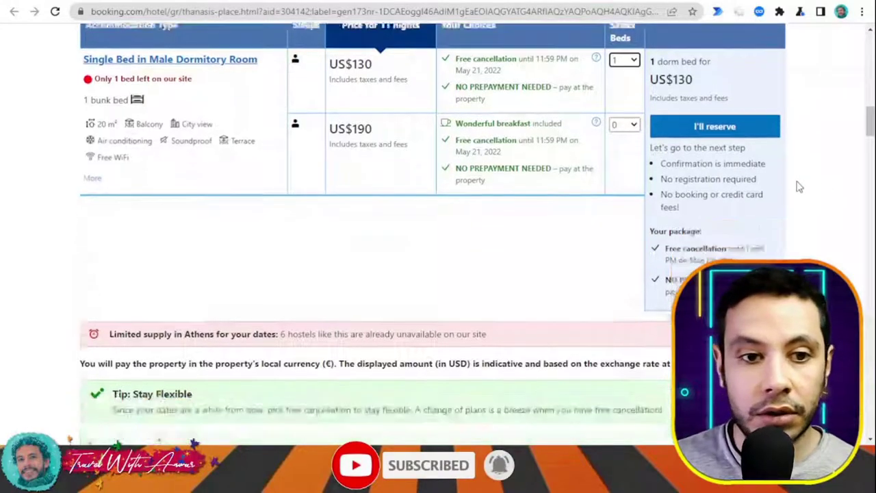
{"action": "scroll", "coordinate": [800, 187], "scroll_direction": "up", "scroll_amount": 2}
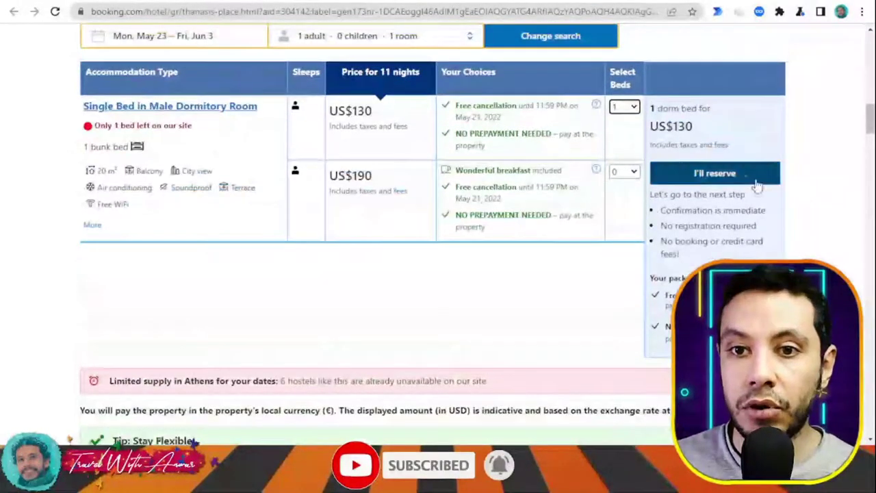
{"action": "mouse_move", "coordinate": [736, 179]}
{"action": "left_click", "coordinate": [731, 175]}
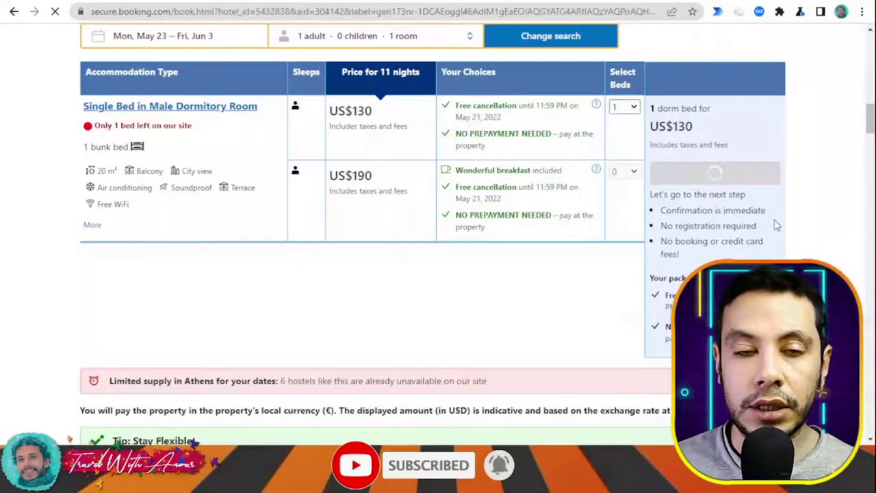
{"action": "scroll", "coordinate": [731, 211], "scroll_direction": "down", "scroll_amount": 1}
{"action": "scroll", "coordinate": [731, 210], "scroll_direction": "down", "scroll_amount": 1}
{"action": "scroll", "coordinate": [731, 211], "scroll_direction": "down", "scroll_amount": 1}
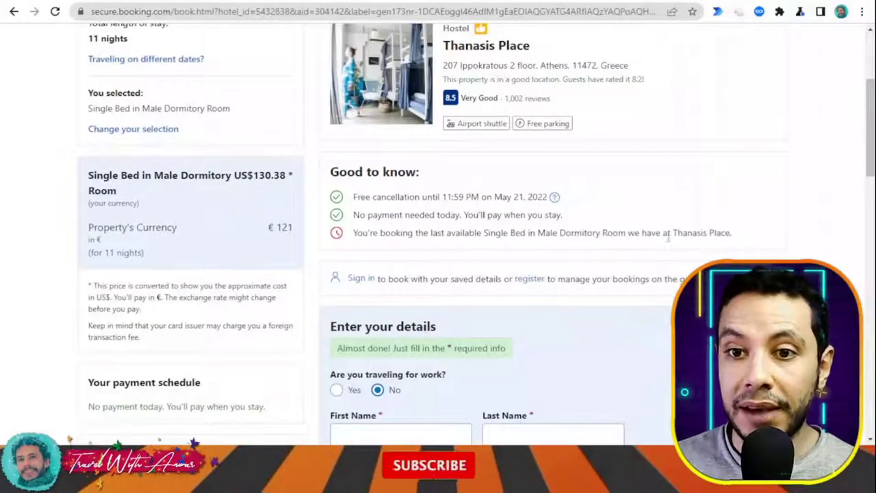
{"action": "scroll", "coordinate": [739, 248], "scroll_direction": "down", "scroll_amount": 3}
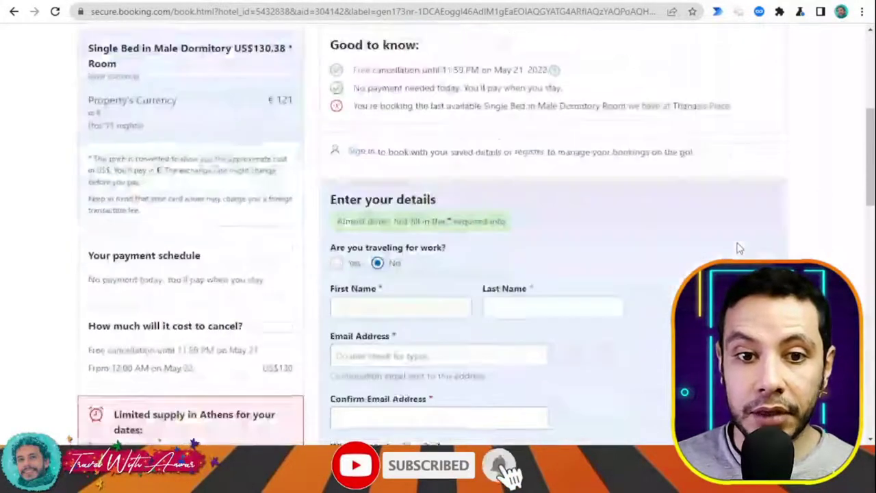
{"action": "scroll", "coordinate": [737, 247], "scroll_direction": "down", "scroll_amount": 3}
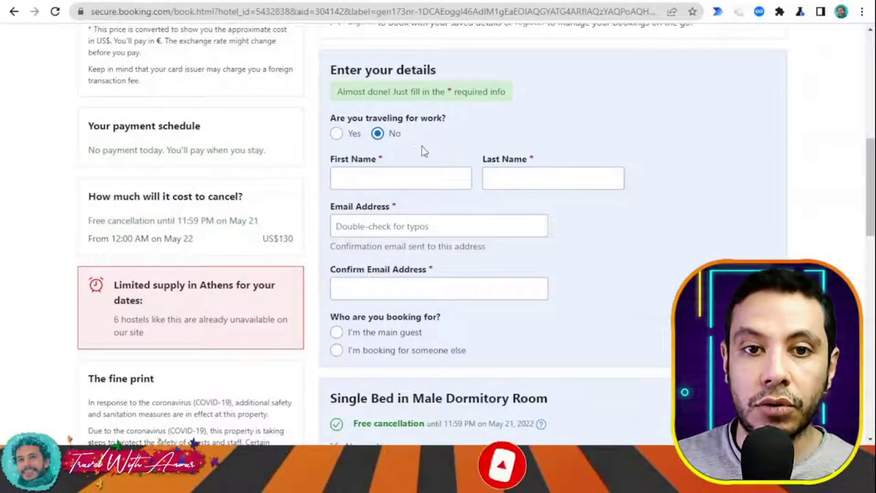
{"action": "scroll", "coordinate": [436, 168], "scroll_direction": "down", "scroll_amount": 1}
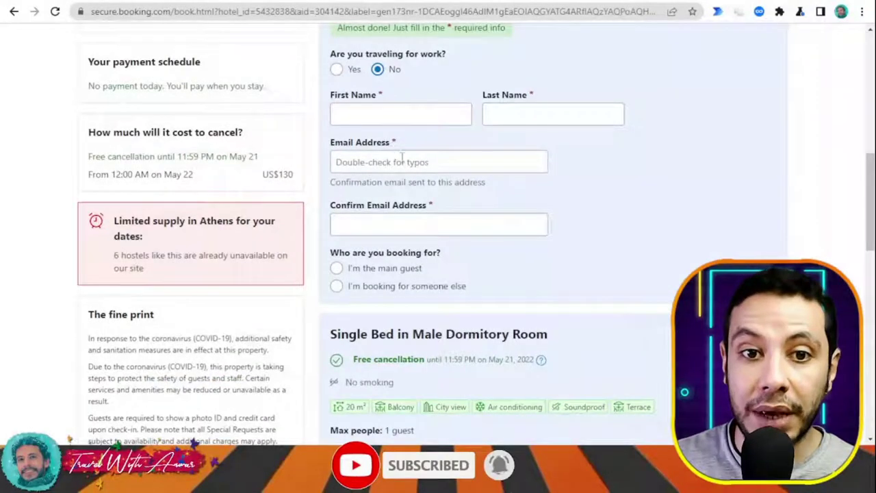
{"action": "scroll", "coordinate": [479, 205], "scroll_direction": "down", "scroll_amount": 1}
{"action": "scroll", "coordinate": [582, 215], "scroll_direction": "down", "scroll_amount": 3}
{"action": "scroll", "coordinate": [585, 215], "scroll_direction": "up", "scroll_amount": 8}
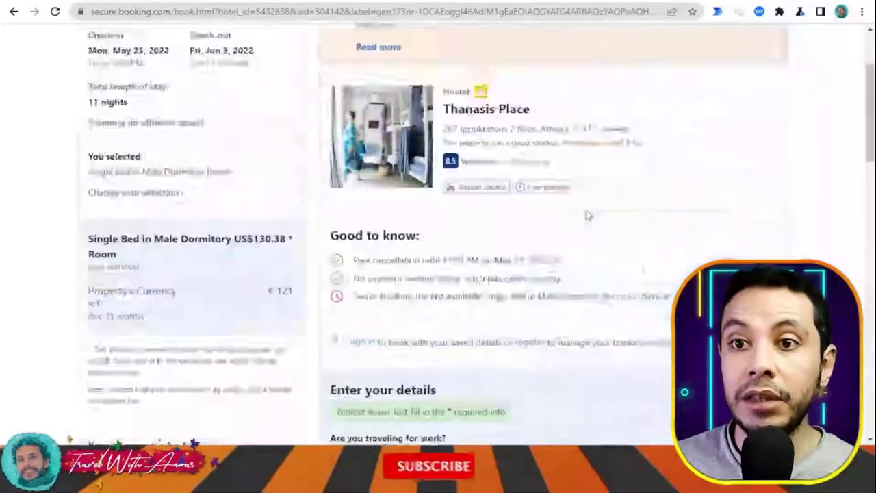
{"action": "scroll", "coordinate": [585, 215], "scroll_direction": "up", "scroll_amount": 3}
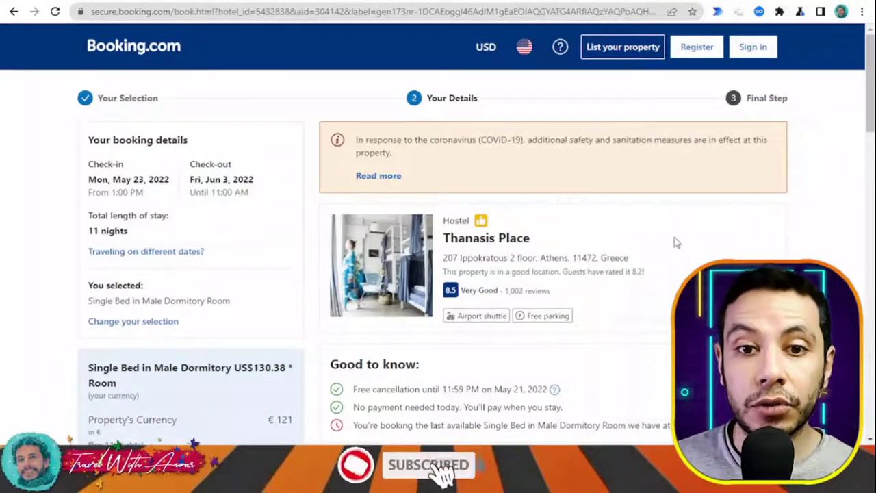
{"action": "scroll", "coordinate": [675, 240], "scroll_direction": "down", "scroll_amount": 11}
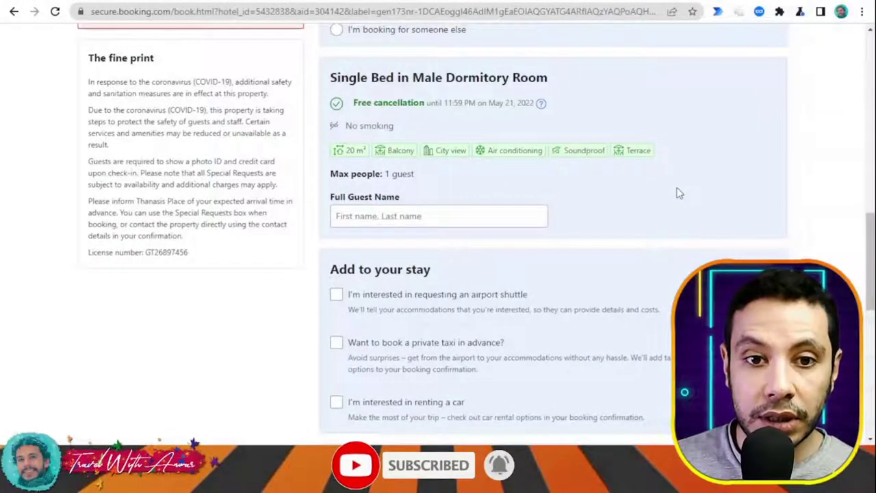
{"action": "scroll", "coordinate": [676, 193], "scroll_direction": "down", "scroll_amount": 2}
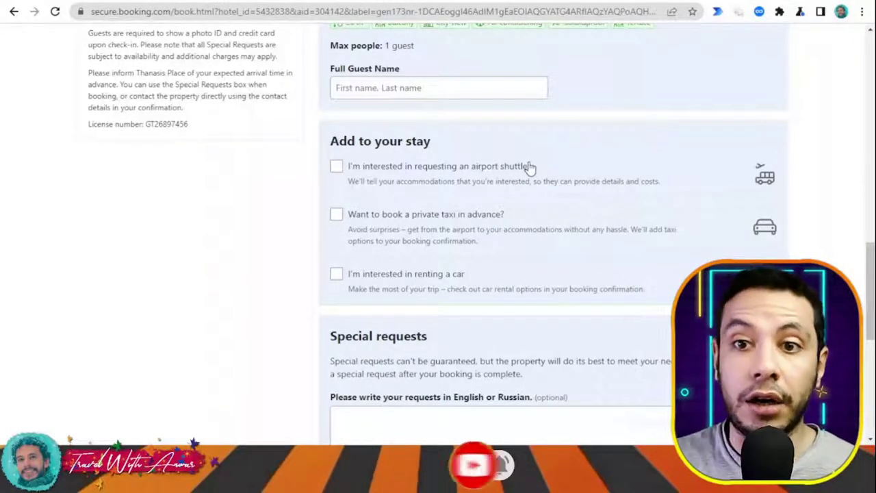
{"action": "scroll", "coordinate": [530, 171], "scroll_direction": "down", "scroll_amount": 3}
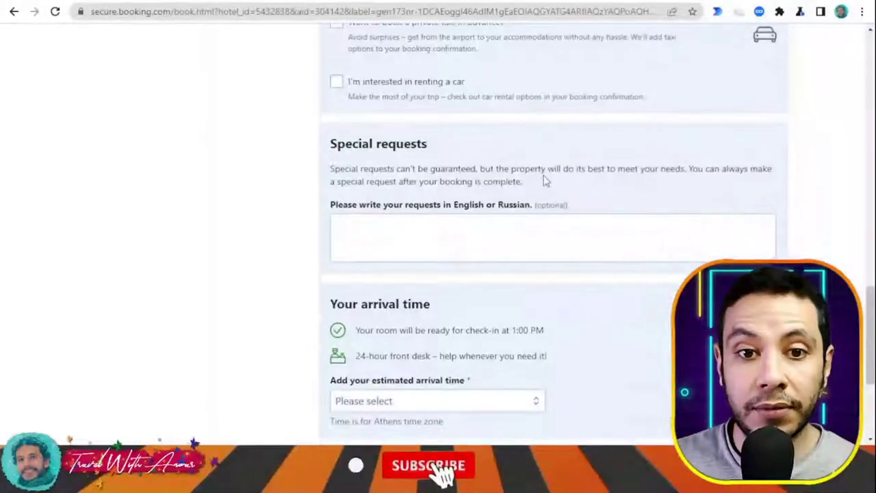
{"action": "scroll", "coordinate": [544, 177], "scroll_direction": "down", "scroll_amount": 2}
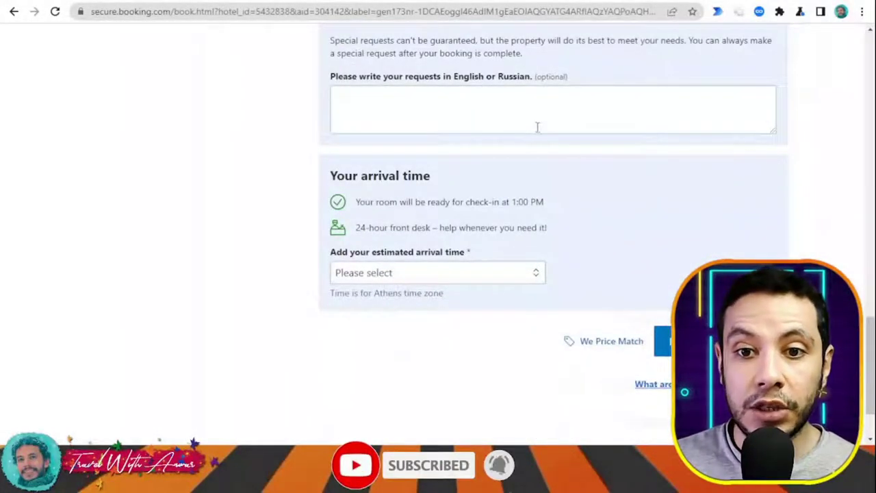
{"action": "scroll", "coordinate": [595, 177], "scroll_direction": "up", "scroll_amount": 10}
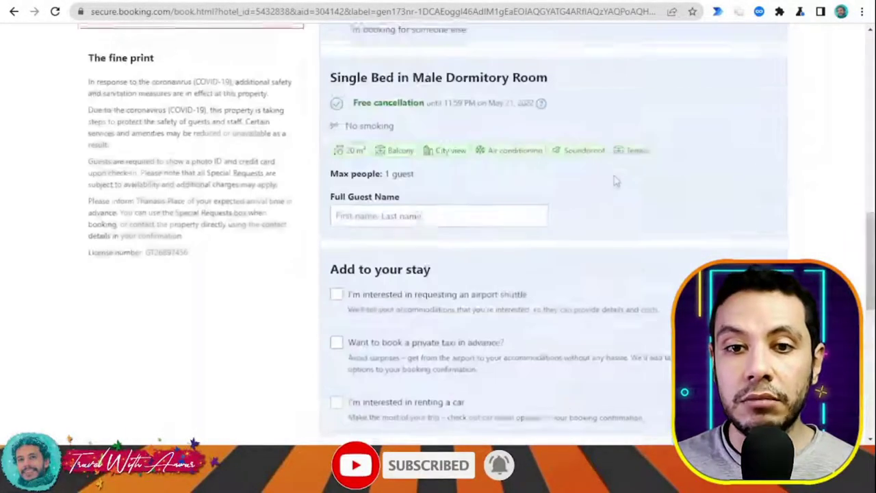
{"action": "scroll", "coordinate": [596, 176], "scroll_direction": "down", "scroll_amount": 2}
{"action": "scroll", "coordinate": [463, 219], "scroll_direction": "down", "scroll_amount": 6}
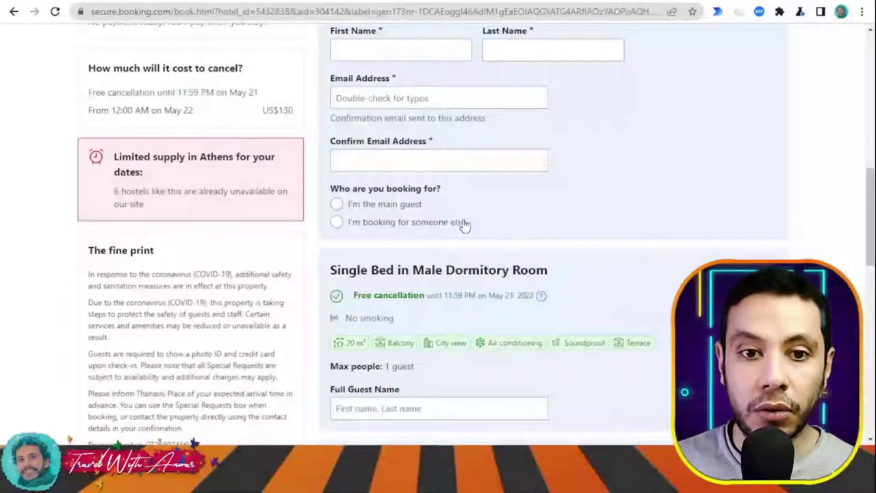
{"action": "scroll", "coordinate": [465, 210], "scroll_direction": "down", "scroll_amount": 5}
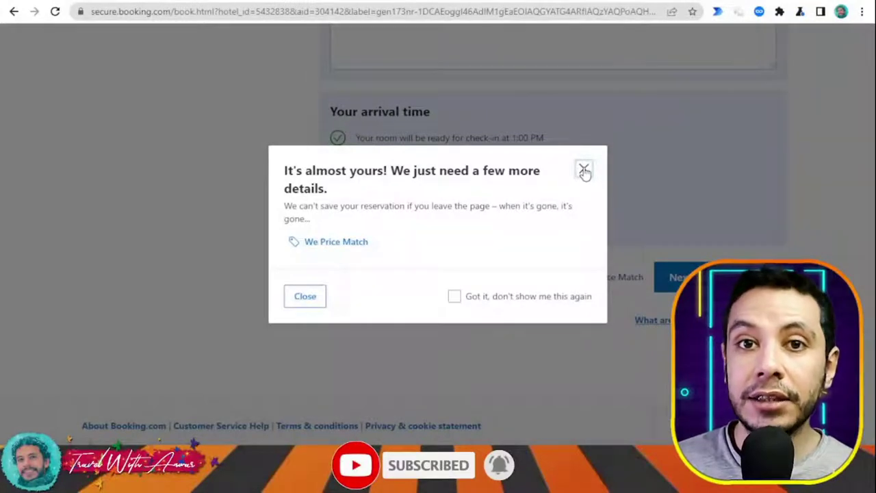
Close the 'It's almost yours!' reminder popup
{"action": "left_click", "coordinate": [584, 170]}
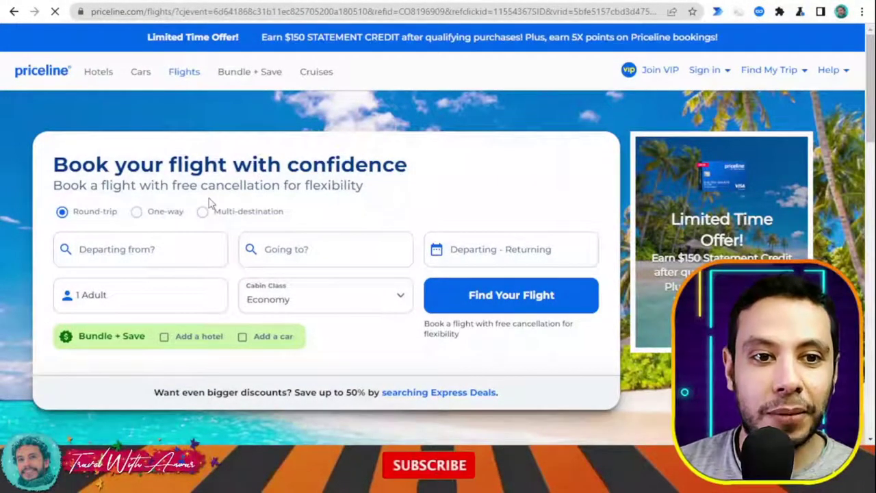
Scroll down Priceline's round-trip Flights search form for 1 adult in Economy
{"action": "scroll", "coordinate": [210, 201], "scroll_direction": "down", "scroll_amount": 1}
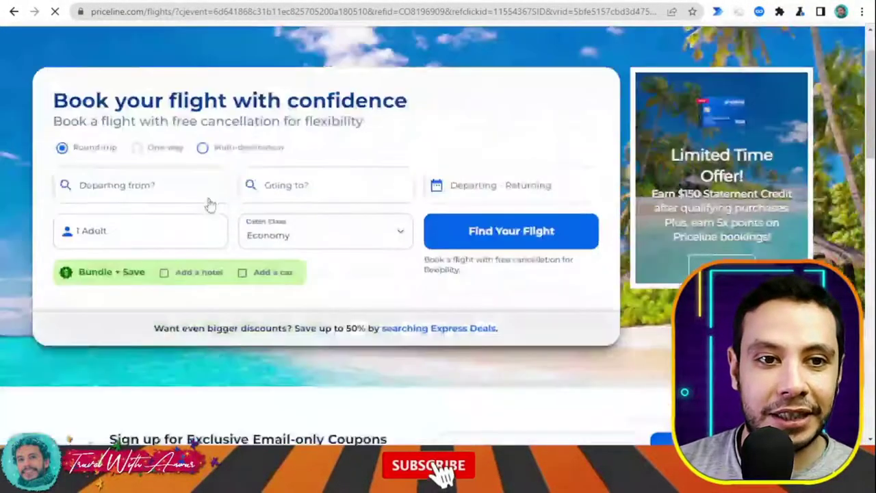
Route the flight from New Delhi (DEL) to Colombo, Sri Lanka (CMB)
{"action": "left_click", "coordinate": [173, 184]}
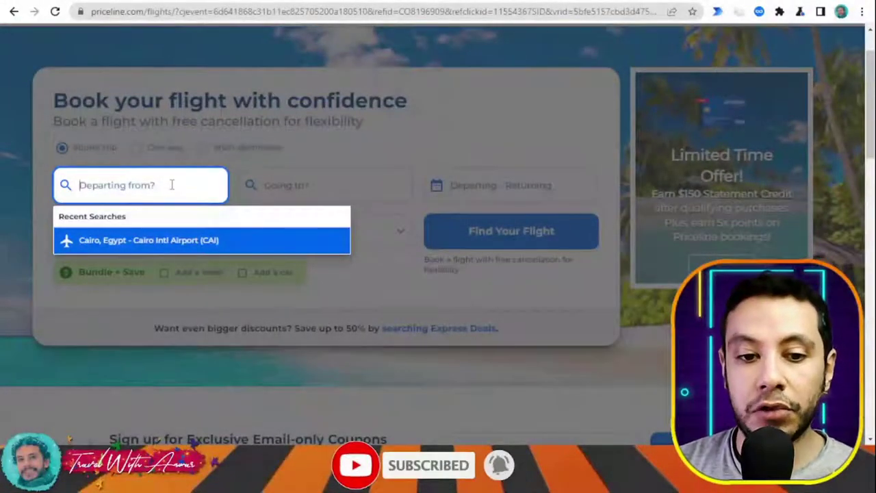
{"action": "type", "text": "delhi"}
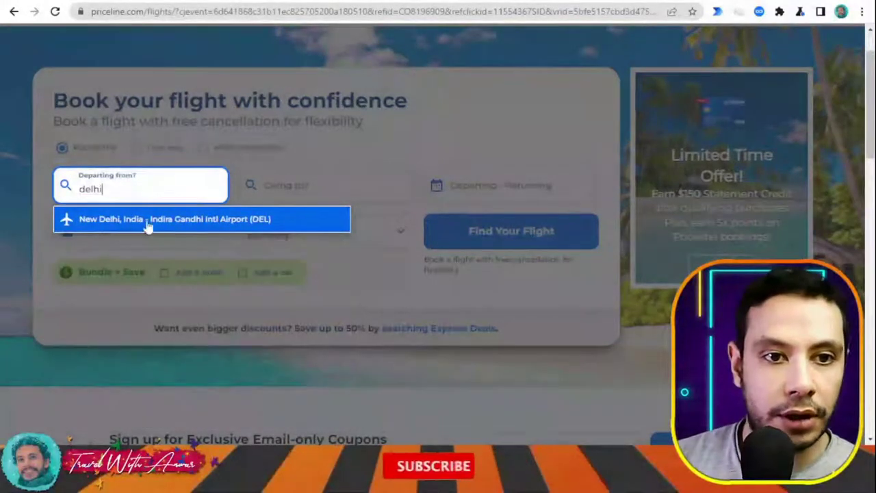
{"action": "left_click", "coordinate": [185, 222]}
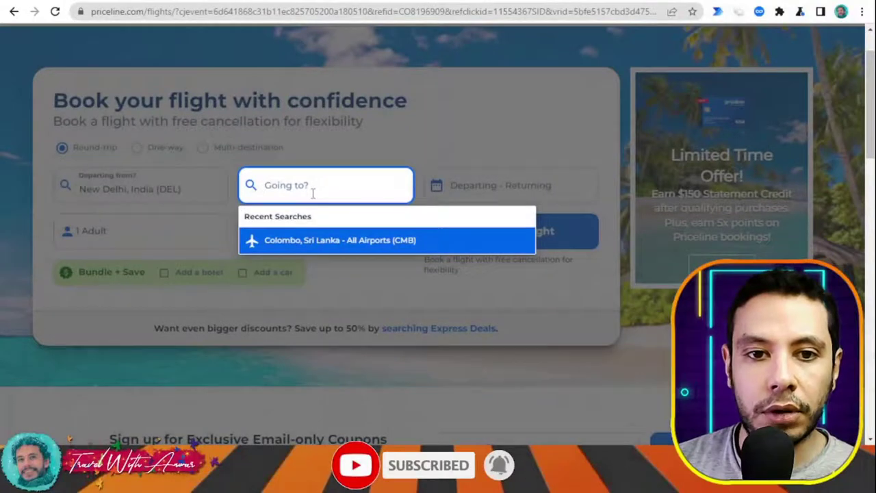
{"action": "left_click", "coordinate": [339, 240]}
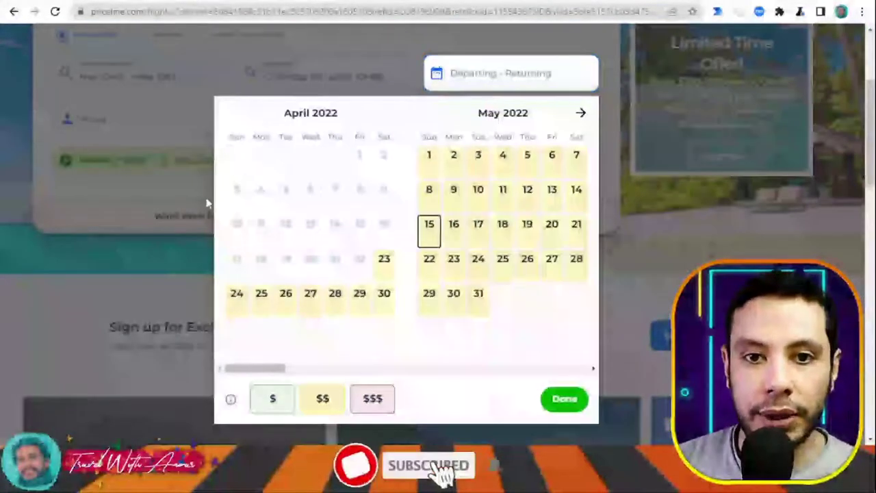
{"action": "left_click", "coordinate": [236, 294]}
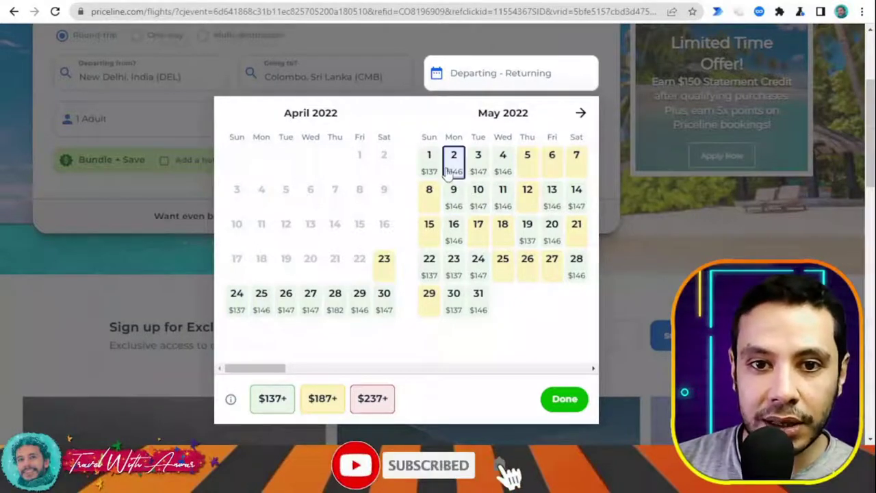
Set April 24 departure and May 23 return, then confirm the dates with Done
{"action": "left_click", "coordinate": [237, 305]}
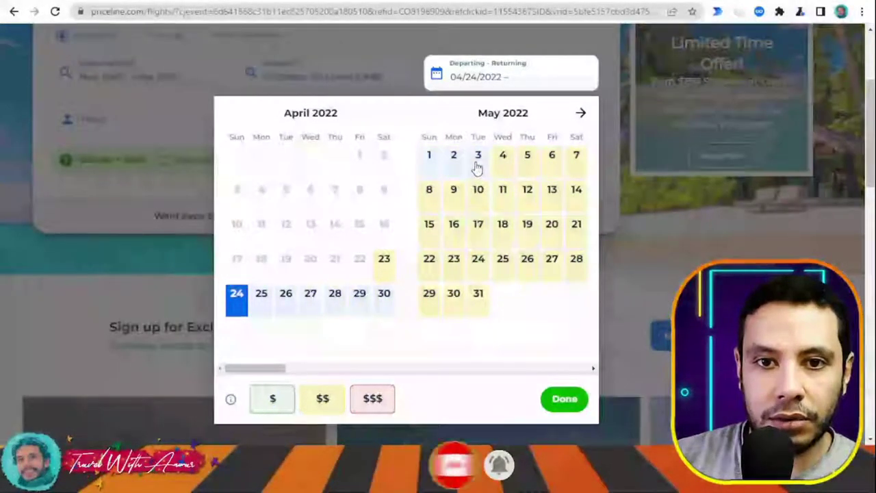
{"action": "left_click", "coordinate": [478, 157]}
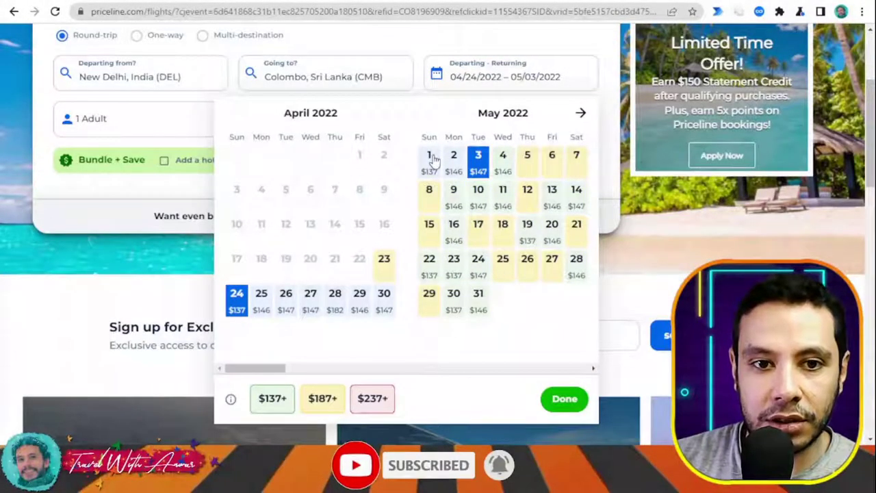
{"action": "left_click", "coordinate": [455, 266]}
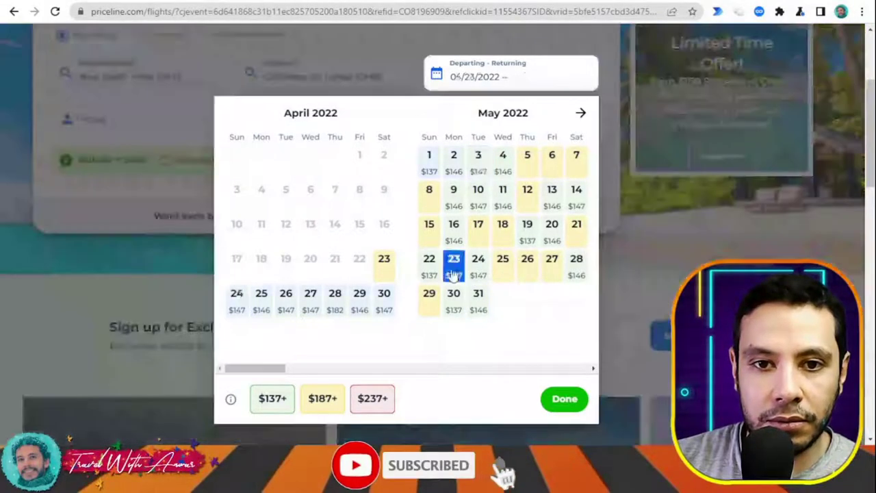
{"action": "left_click", "coordinate": [238, 305]}
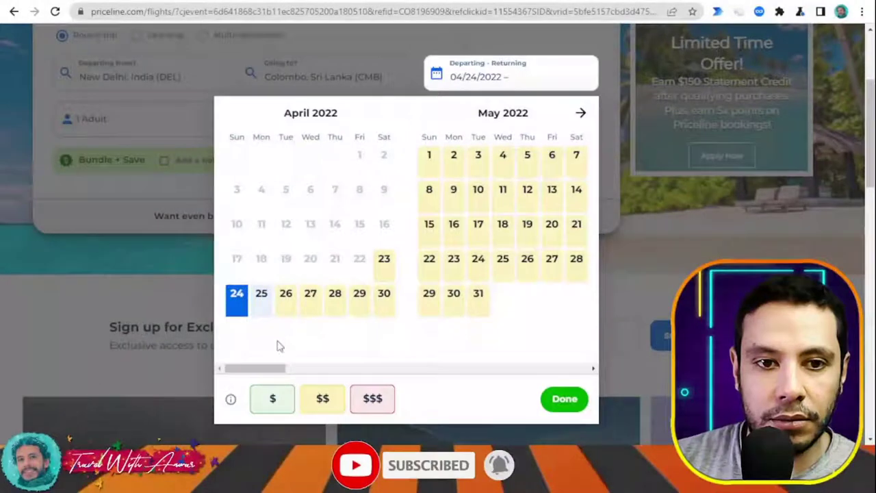
{"action": "left_click", "coordinate": [454, 267]}
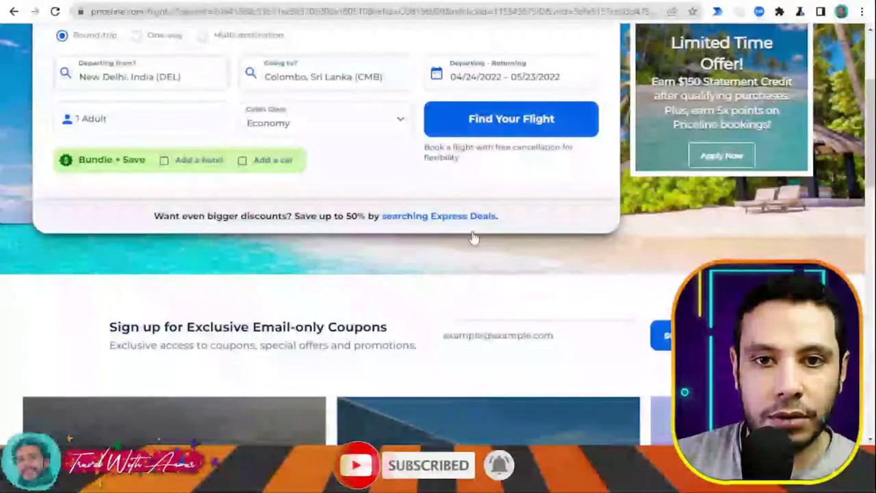
{"action": "left_click", "coordinate": [585, 80]}
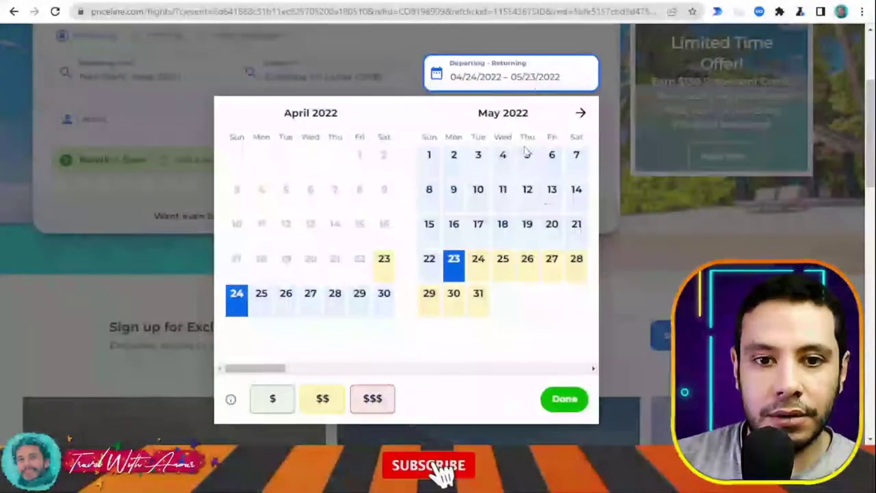
{"action": "left_click", "coordinate": [565, 399]}
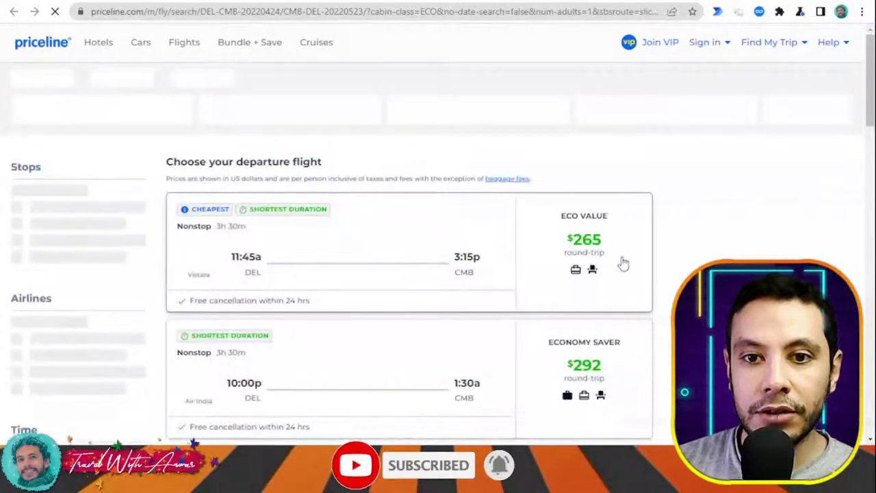
Scroll through the New Delhi–Colombo round-trip departure results for Apr 24 – May 23
{"action": "scroll", "coordinate": [616, 256], "scroll_direction": "down", "scroll_amount": 2}
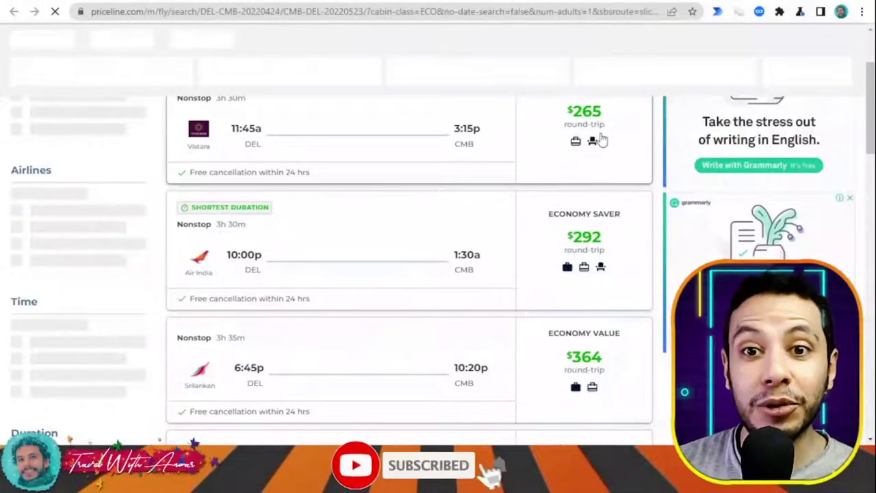
{"action": "scroll", "coordinate": [595, 171], "scroll_direction": "up", "scroll_amount": 1}
{"action": "mouse_move", "coordinate": [599, 207]}
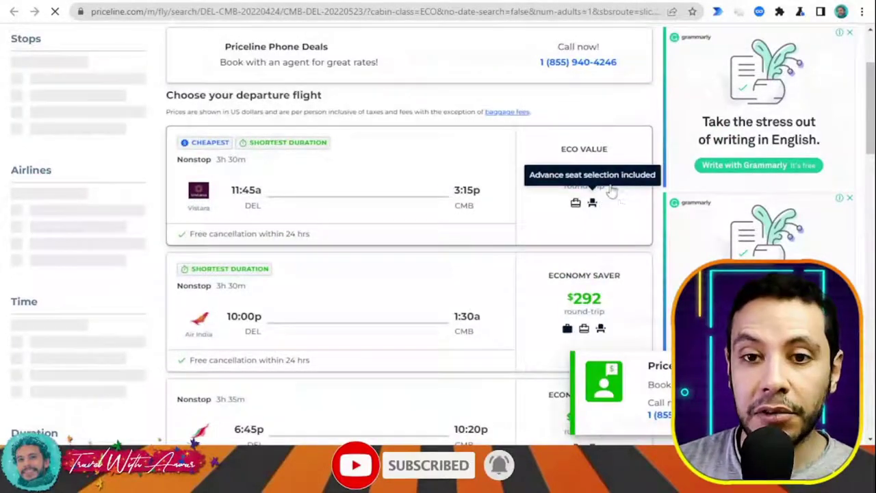
{"action": "scroll", "coordinate": [618, 204], "scroll_direction": "up", "scroll_amount": 1}
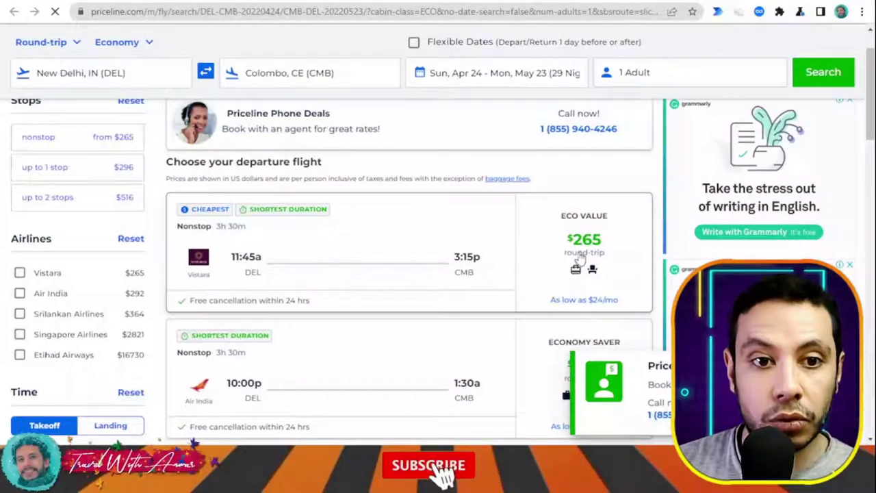
{"action": "scroll", "coordinate": [579, 257], "scroll_direction": "down", "scroll_amount": 1}
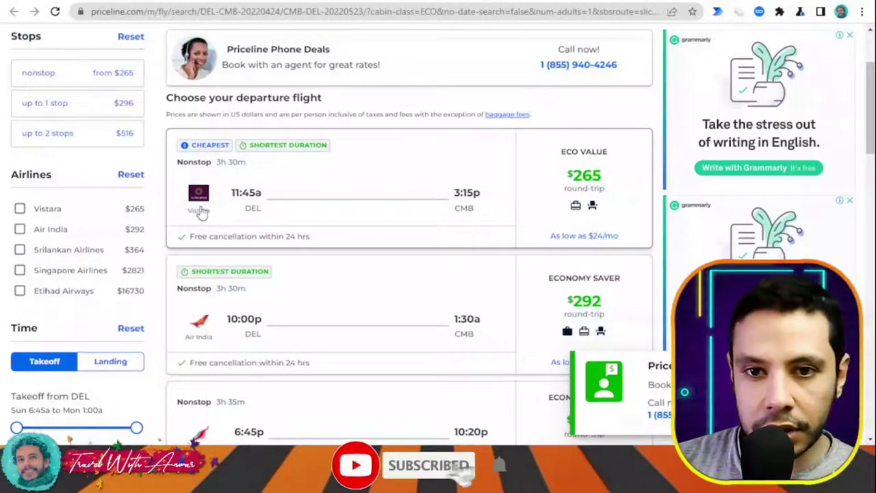
{"action": "scroll", "coordinate": [628, 202], "scroll_direction": "down", "scroll_amount": 2}
{"action": "scroll", "coordinate": [584, 200], "scroll_direction": "down", "scroll_amount": 1}
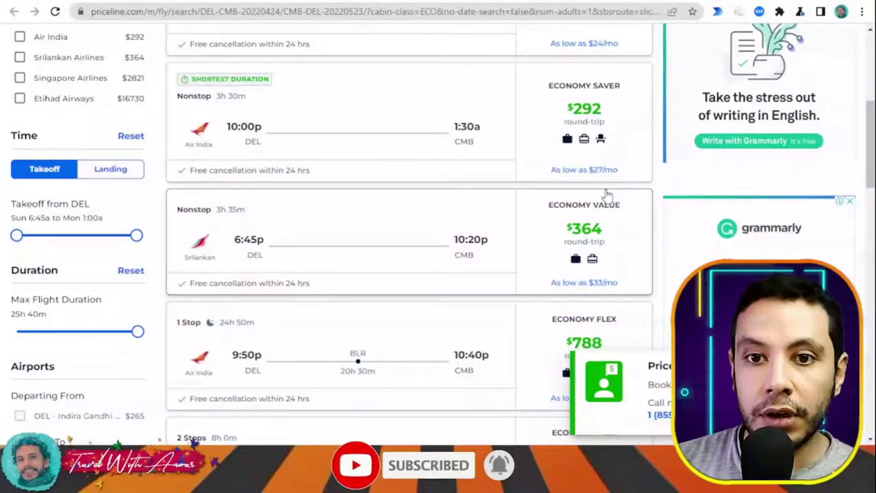
{"action": "scroll", "coordinate": [616, 171], "scroll_direction": "up", "scroll_amount": 3}
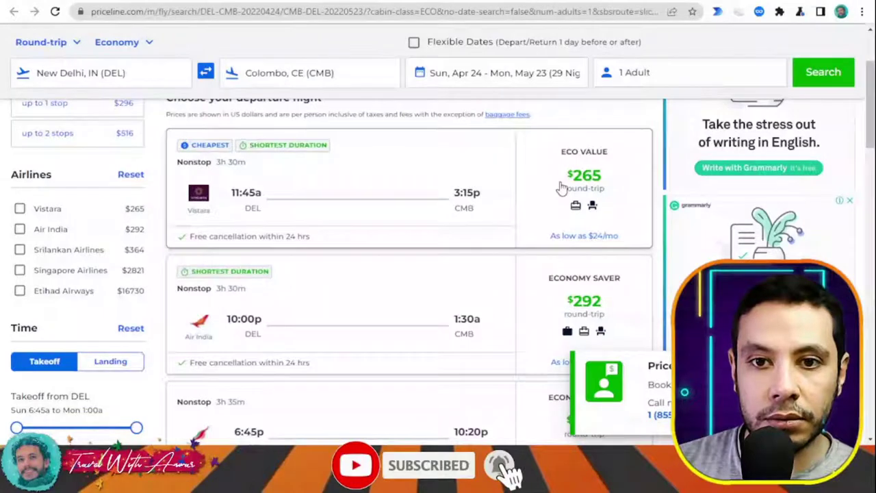
Select the $265 Vistara 11:45a nonstop departure and the 9:20a Vistara +$0 return
{"action": "left_click", "coordinate": [620, 217]}
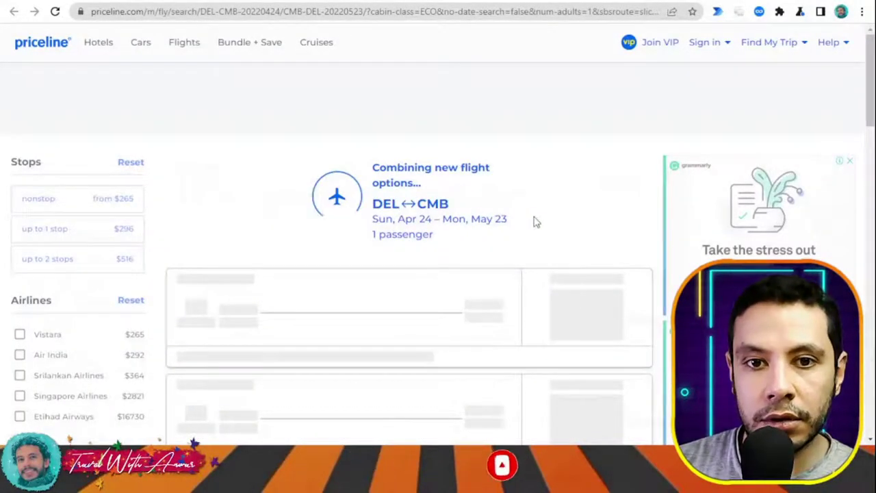
{"action": "scroll", "coordinate": [582, 223], "scroll_direction": "down", "scroll_amount": 3}
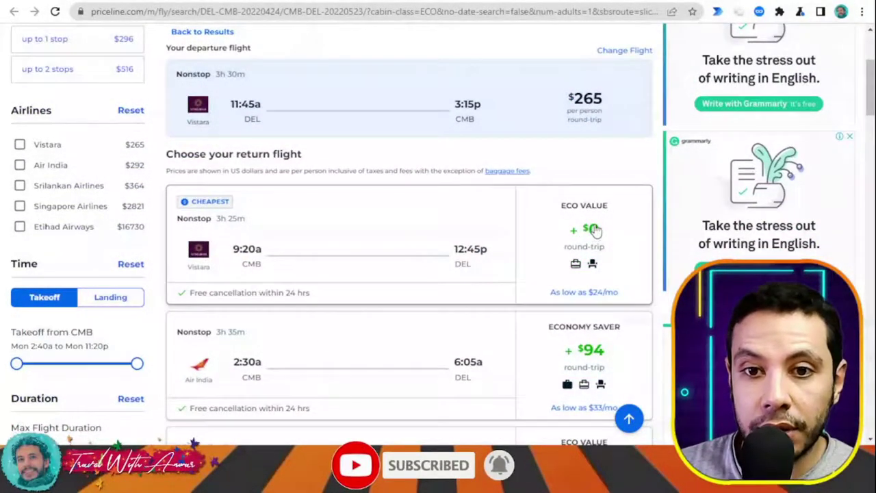
{"action": "scroll", "coordinate": [597, 231], "scroll_direction": "down", "scroll_amount": 2}
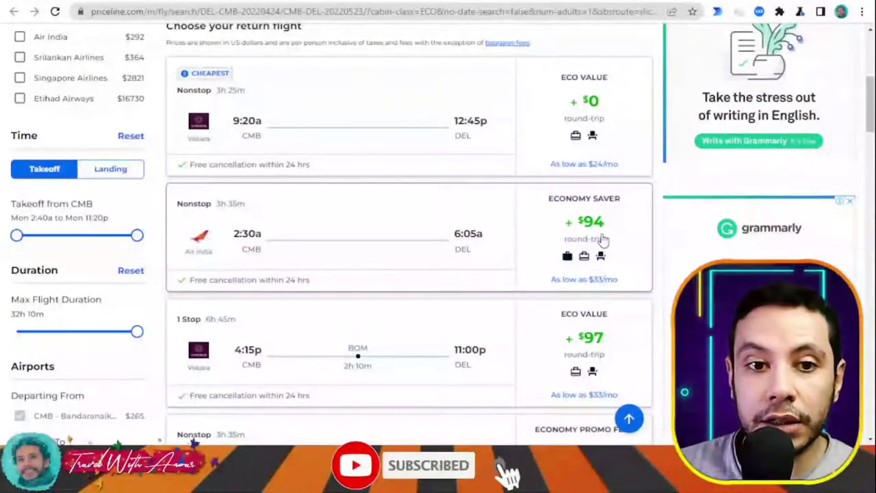
{"action": "scroll", "coordinate": [602, 238], "scroll_direction": "down", "scroll_amount": 4}
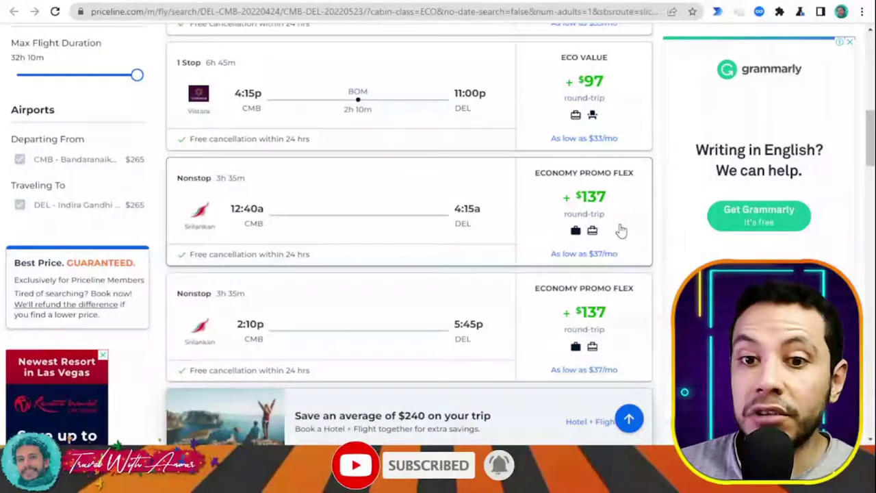
{"action": "scroll", "coordinate": [616, 226], "scroll_direction": "up", "scroll_amount": 5}
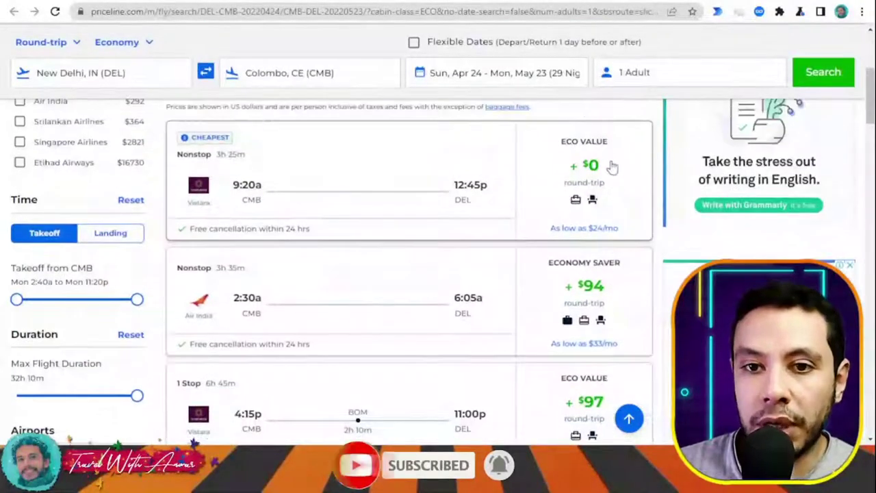
{"action": "left_click", "coordinate": [598, 166]}
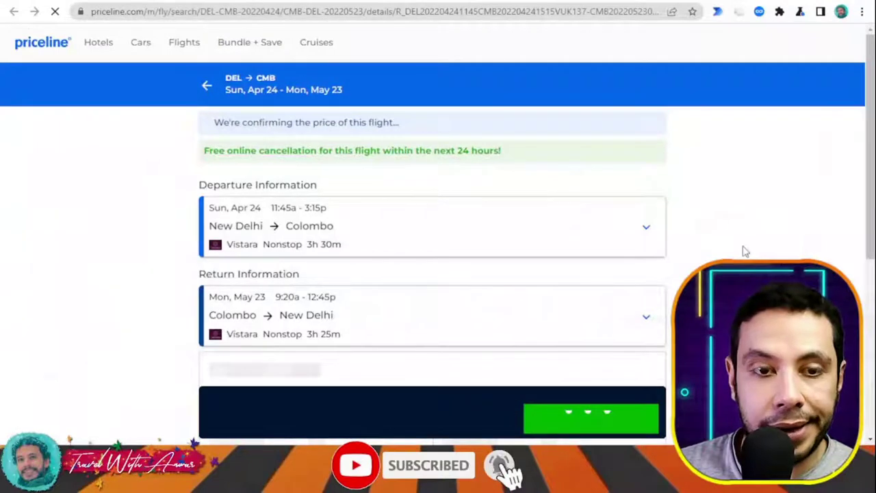
Review the $264.74-per-person Vistara round-trip details and continue to checkout
{"action": "scroll", "coordinate": [745, 251], "scroll_direction": "down", "scroll_amount": 1}
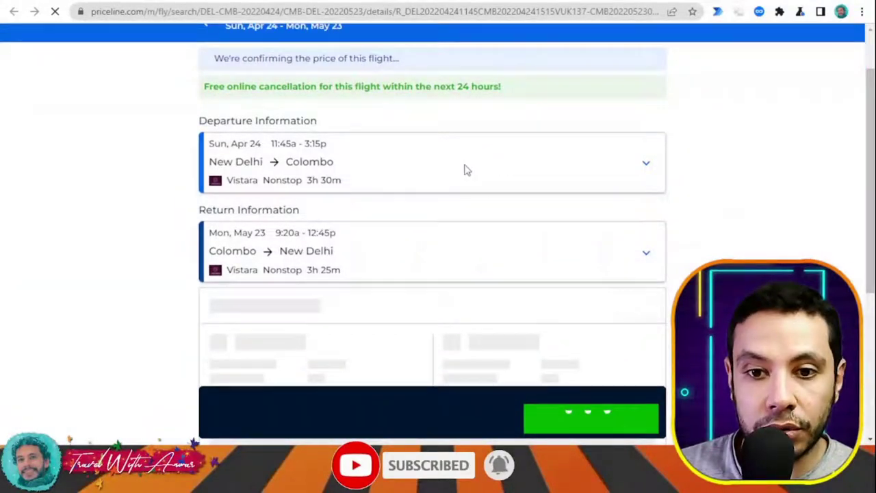
{"action": "scroll", "coordinate": [464, 169], "scroll_direction": "down", "scroll_amount": 2}
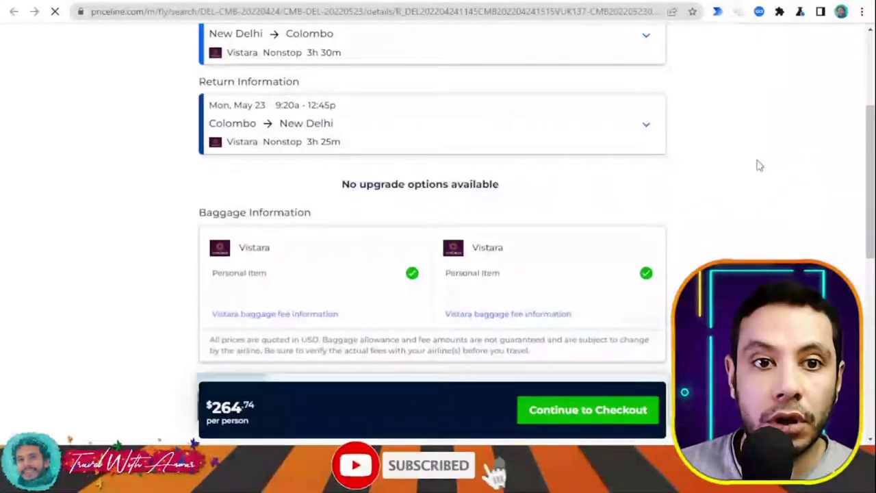
{"action": "scroll", "coordinate": [755, 169], "scroll_direction": "up", "scroll_amount": 2}
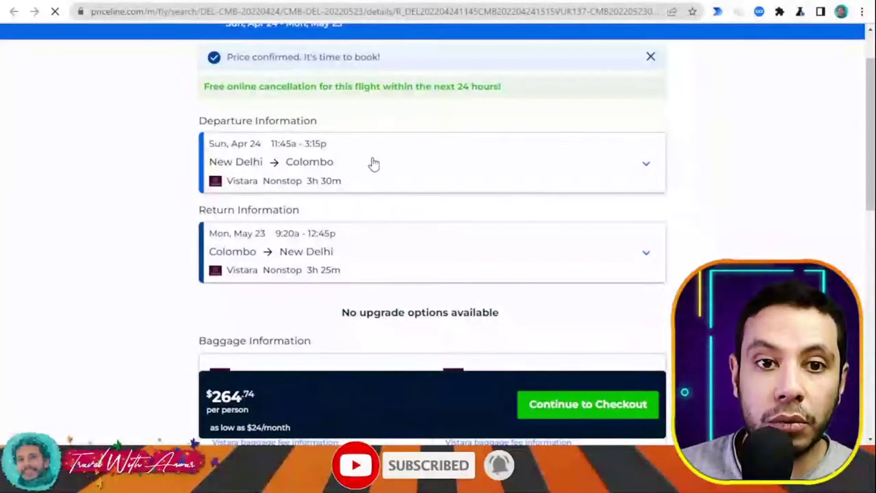
{"action": "scroll", "coordinate": [374, 156], "scroll_direction": "down", "scroll_amount": 2}
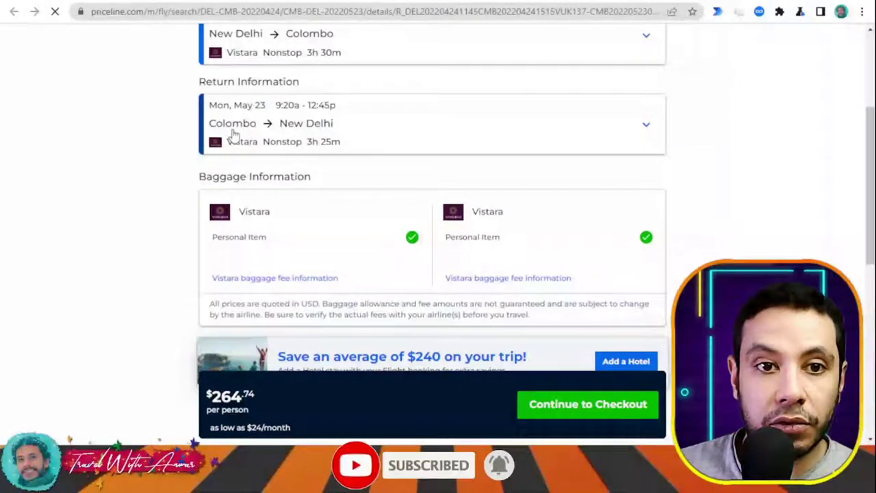
{"action": "scroll", "coordinate": [690, 163], "scroll_direction": "down", "scroll_amount": 2}
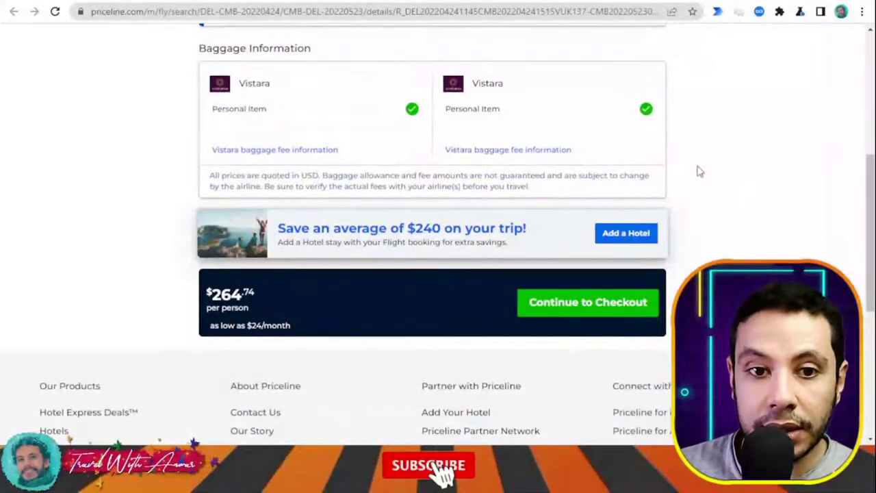
{"action": "scroll", "coordinate": [748, 215], "scroll_direction": "down", "scroll_amount": 1}
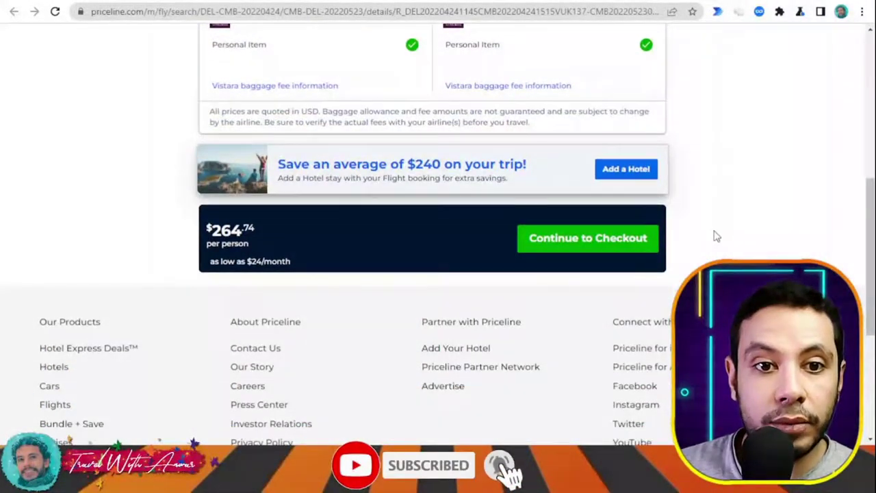
{"action": "left_click", "coordinate": [603, 246]}
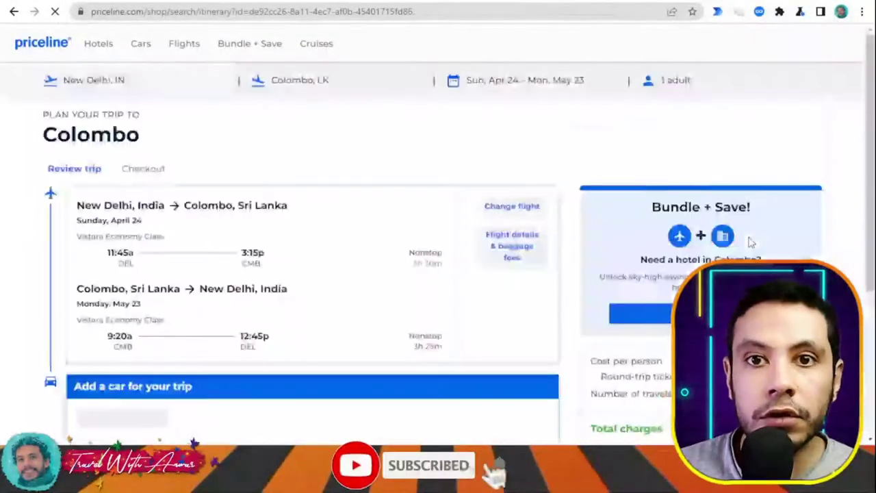
Scroll the Colombo trip review down to the Budget Compact car offer and $264.74 total charges
{"action": "scroll", "coordinate": [382, 219], "scroll_direction": "down", "scroll_amount": 2}
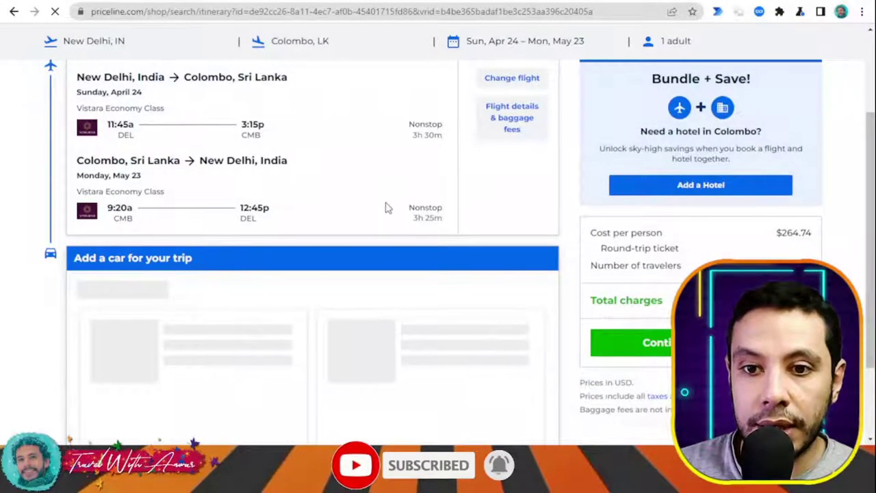
{"action": "scroll", "coordinate": [385, 201], "scroll_direction": "down", "scroll_amount": 2}
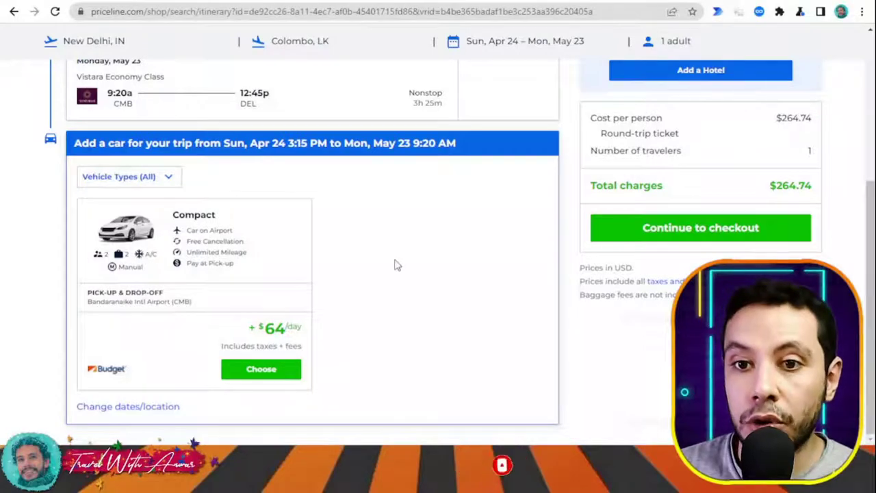
{"action": "scroll", "coordinate": [395, 265], "scroll_direction": "up", "scroll_amount": 4}
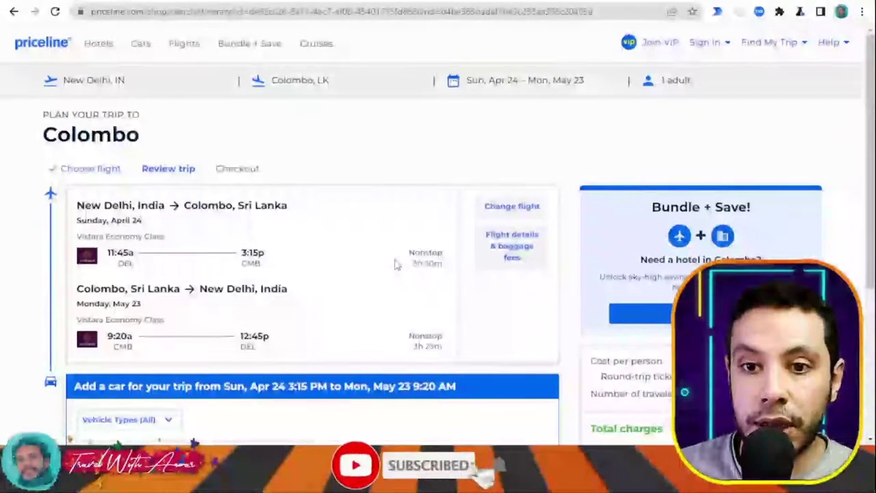
{"action": "scroll", "coordinate": [395, 265], "scroll_direction": "down", "scroll_amount": 4}
{"action": "scroll", "coordinate": [394, 265], "scroll_direction": "up", "scroll_amount": 4}
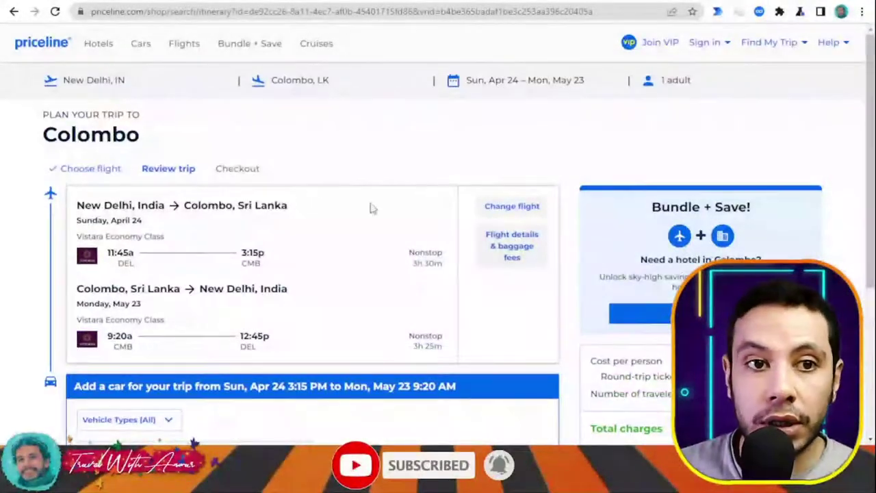
{"action": "scroll", "coordinate": [370, 209], "scroll_direction": "down", "scroll_amount": 3}
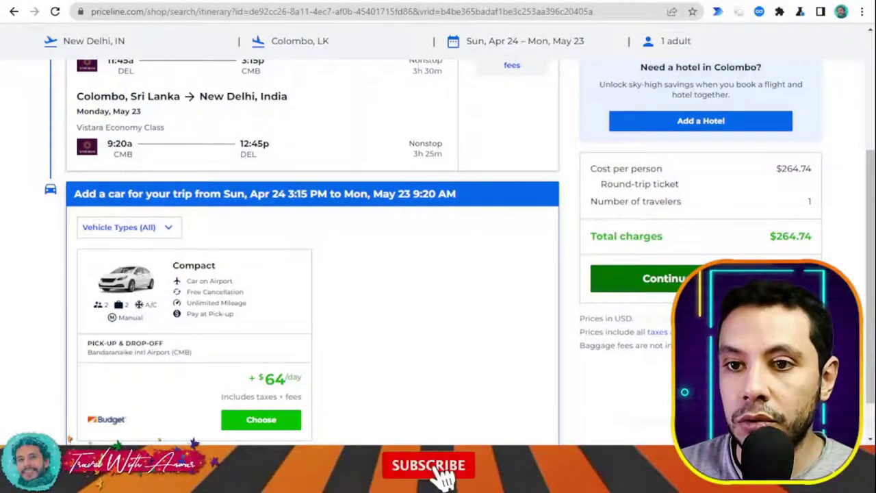
Continue to checkout and autofill Flight Passenger 1's first and last name
{"action": "left_click", "coordinate": [643, 278]}
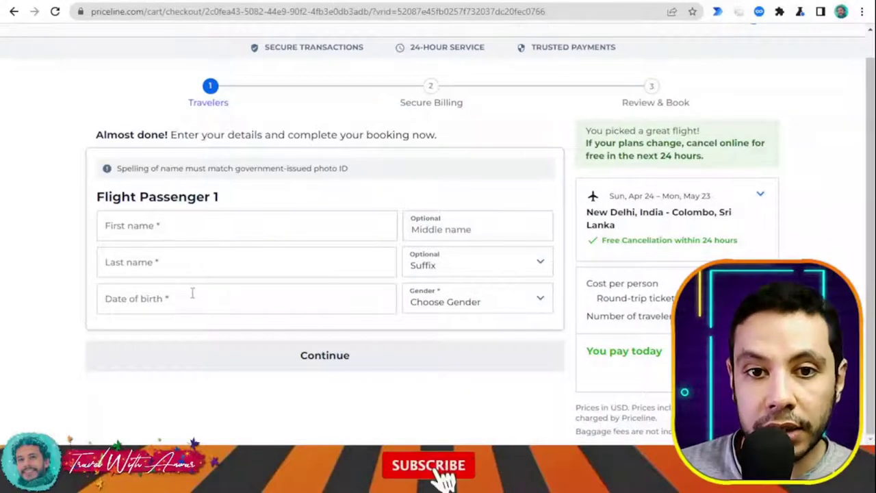
{"action": "left_click", "coordinate": [486, 228]}
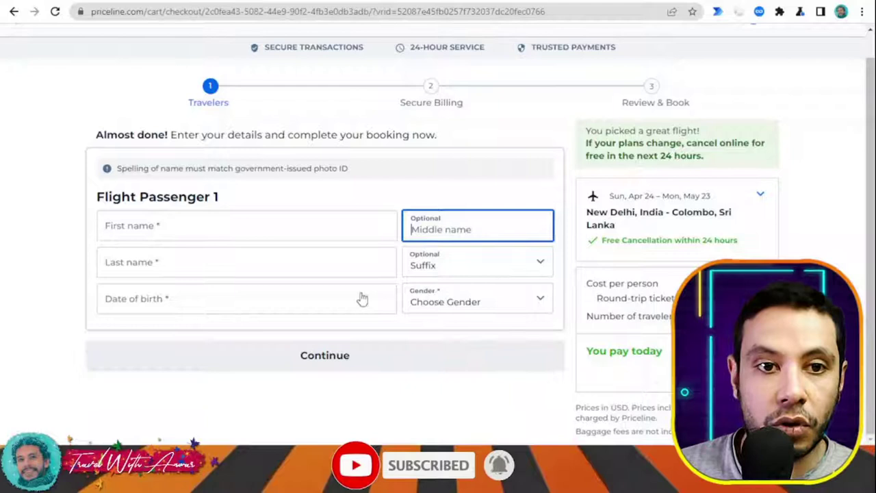
{"action": "left_click", "coordinate": [208, 219]}
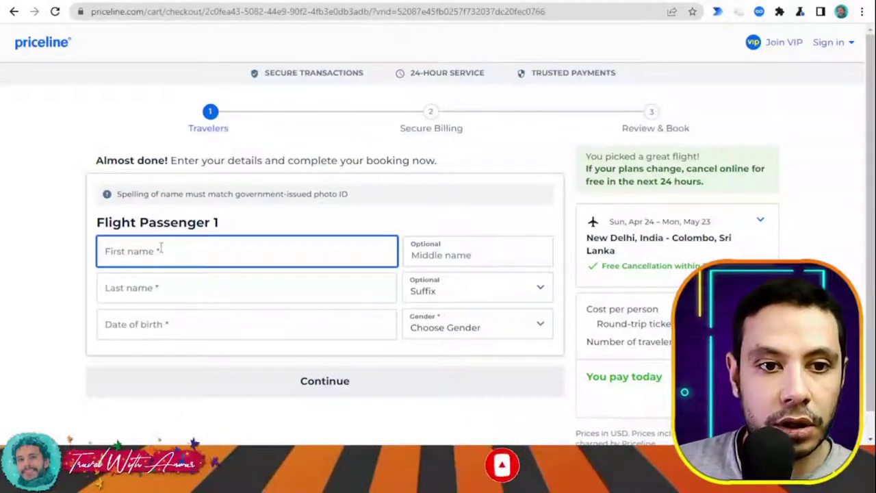
{"action": "left_click", "coordinate": [168, 287]}
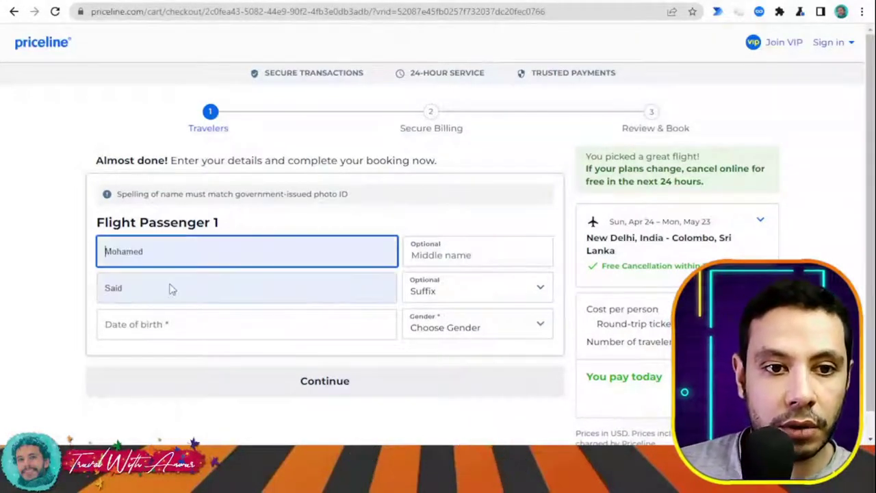
Enter the passenger's date of birth, set gender to Male, and continue to Secure Billing
{"action": "left_click", "coordinate": [176, 331]}
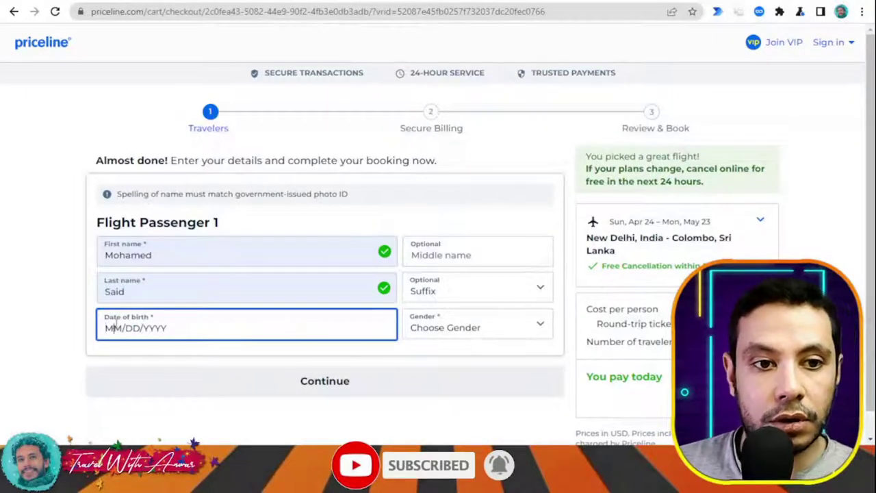
{"action": "type", "text": "00"}
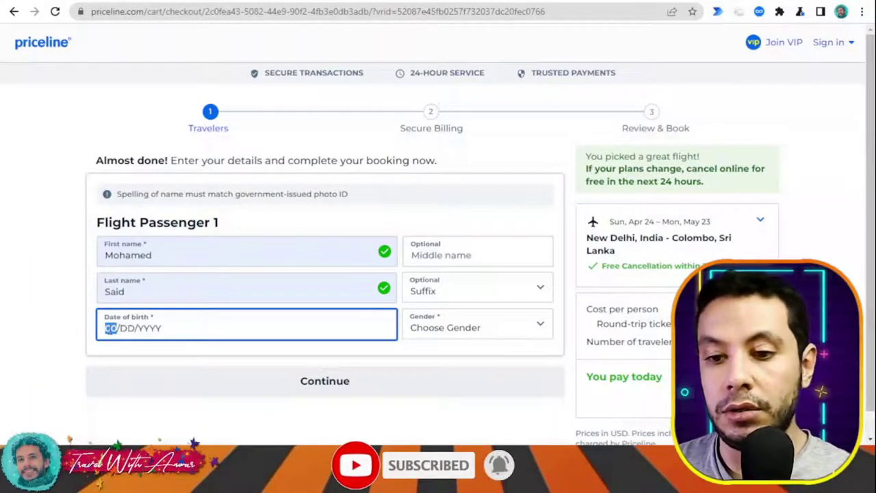
{"action": "type", "text": "01/1991"}
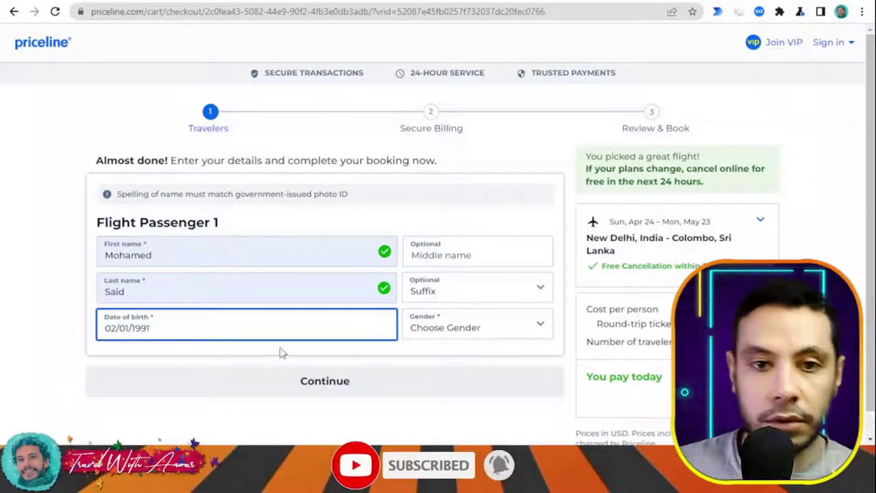
{"action": "scroll", "coordinate": [411, 377], "scroll_direction": "down", "scroll_amount": 1}
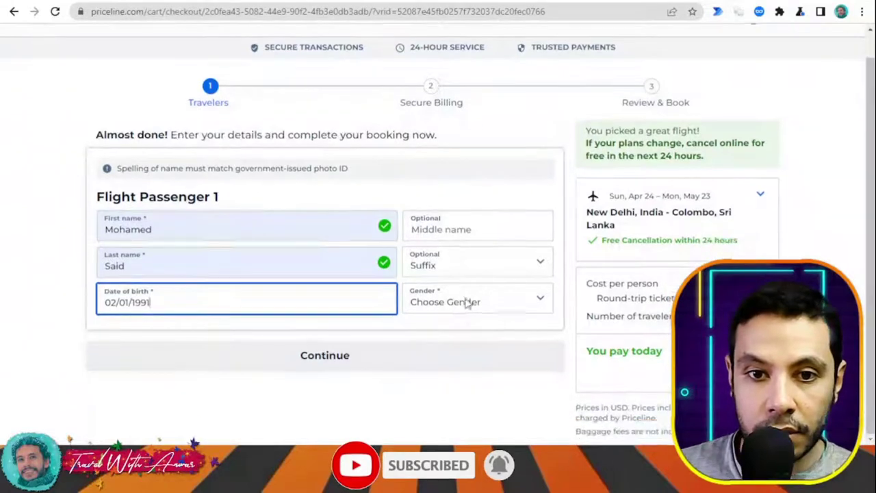
{"action": "left_click", "coordinate": [400, 367]}
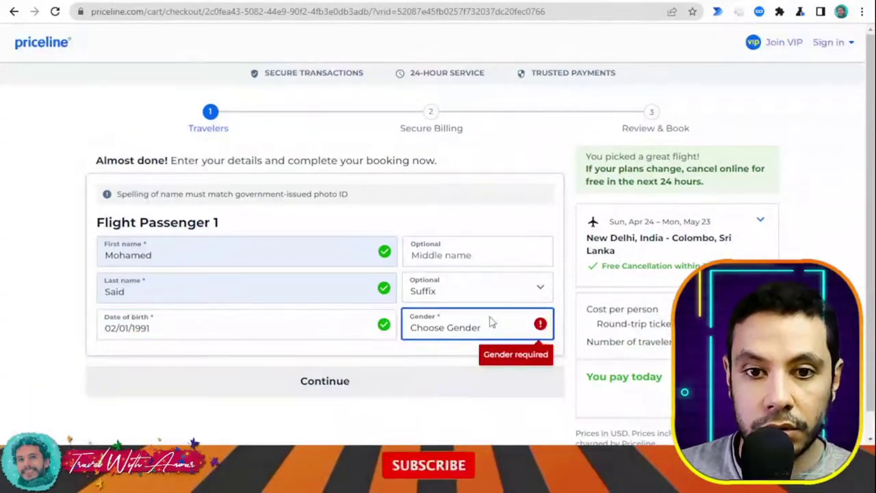
{"action": "key", "text": "m"}
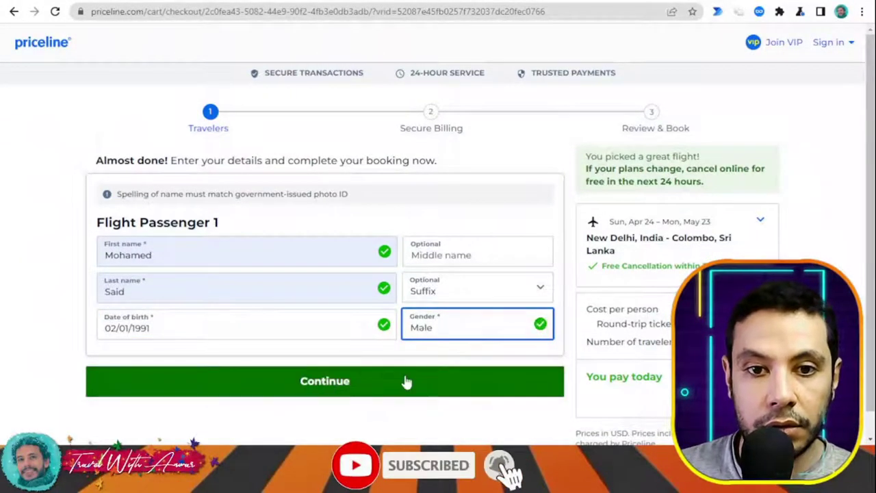
{"action": "left_click", "coordinate": [330, 370]}
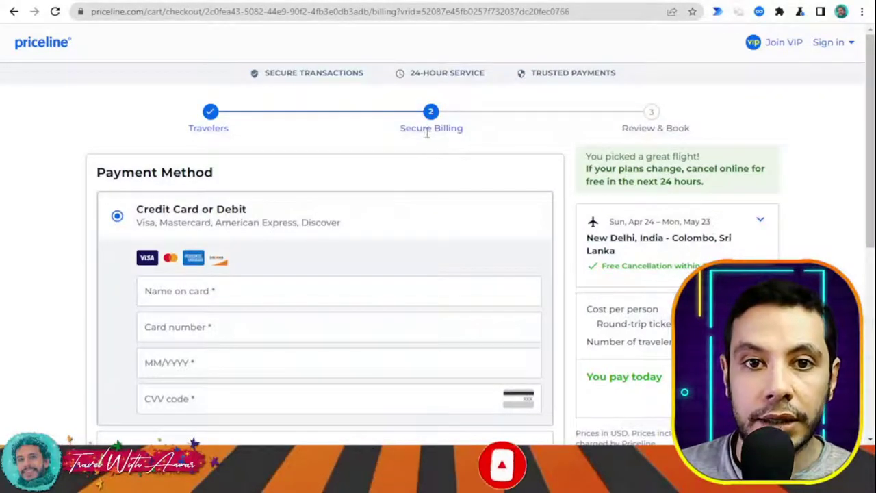
Scroll through the Payment Method and Billing sections without filling them in
{"action": "scroll", "coordinate": [432, 141], "scroll_direction": "down", "scroll_amount": 3}
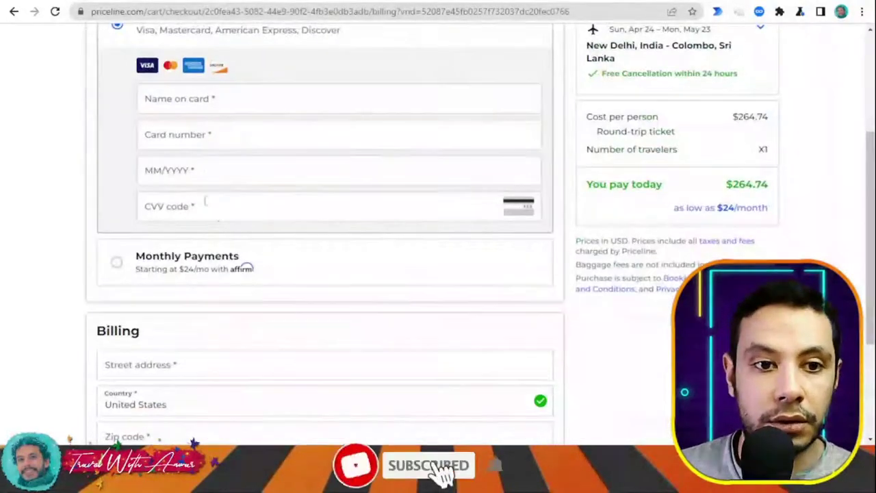
{"action": "scroll", "coordinate": [358, 178], "scroll_direction": "down", "scroll_amount": 2}
{"action": "scroll", "coordinate": [458, 208], "scroll_direction": "up", "scroll_amount": 4}
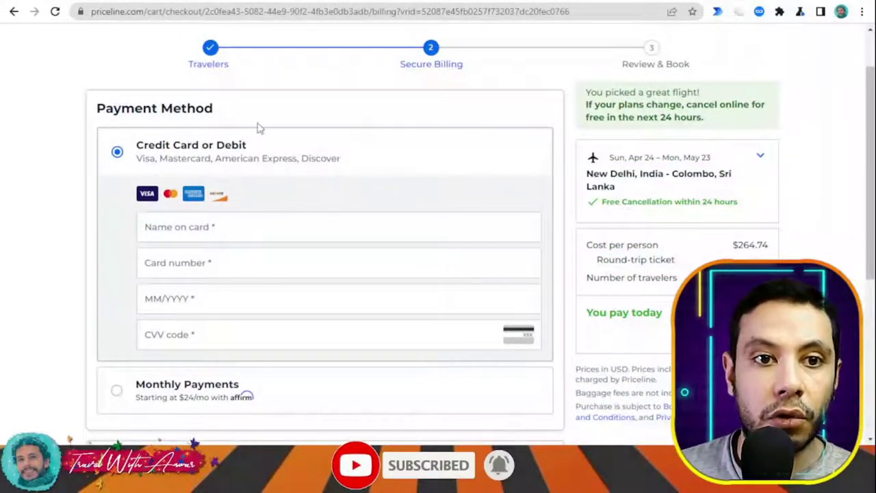
{"action": "scroll", "coordinate": [254, 196], "scroll_direction": "down", "scroll_amount": 5}
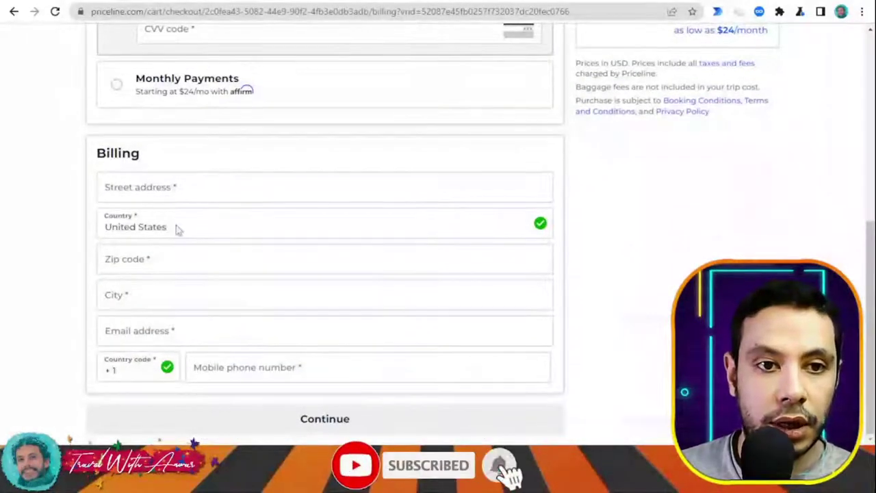
{"action": "scroll", "coordinate": [390, 305], "scroll_direction": "up", "scroll_amount": 6}
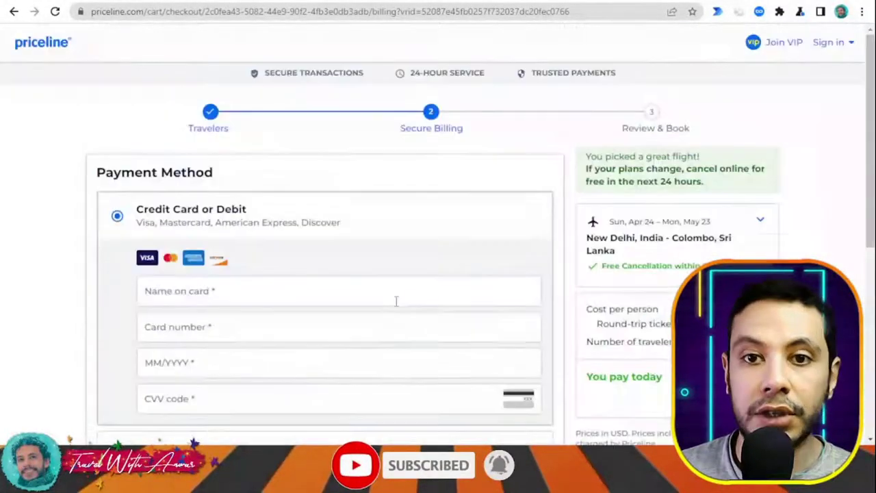
{"action": "scroll", "coordinate": [536, 148], "scroll_direction": "down", "scroll_amount": 6}
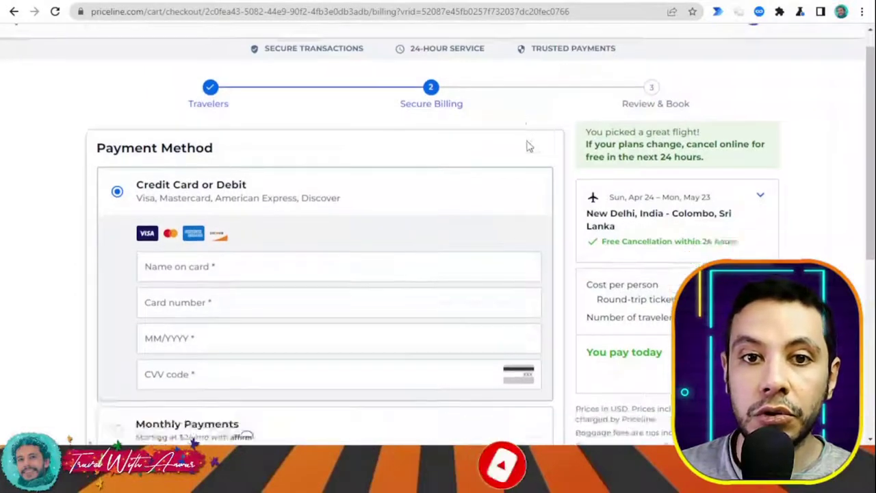
{"action": "scroll", "coordinate": [387, 293], "scroll_direction": "up", "scroll_amount": 6}
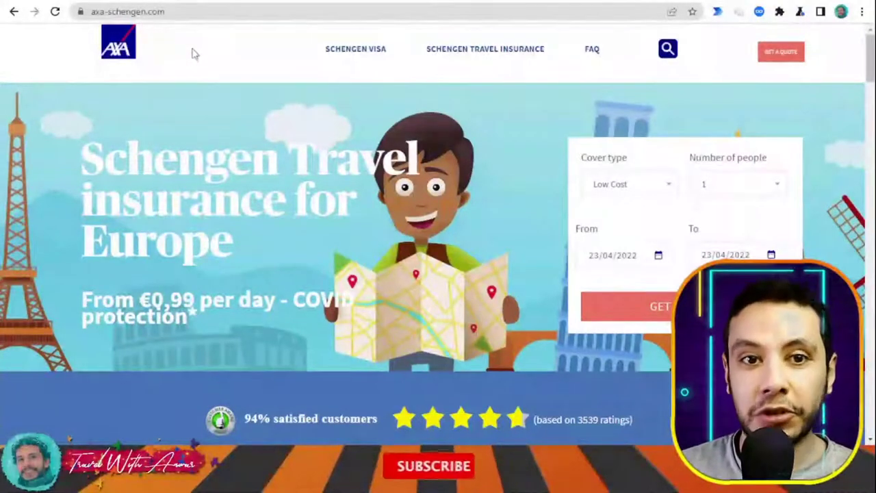
Keep the AXA Schengen cover type set to Low Cost
{"action": "scroll", "coordinate": [173, 46], "scroll_direction": "down", "scroll_amount": 2}
{"action": "scroll", "coordinate": [77, 126], "scroll_direction": "up", "scroll_amount": 2}
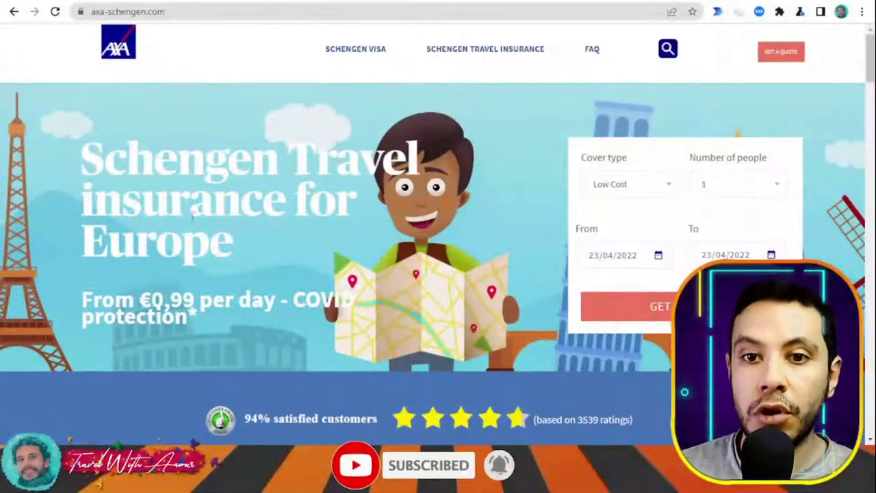
{"action": "left_click", "coordinate": [619, 185]}
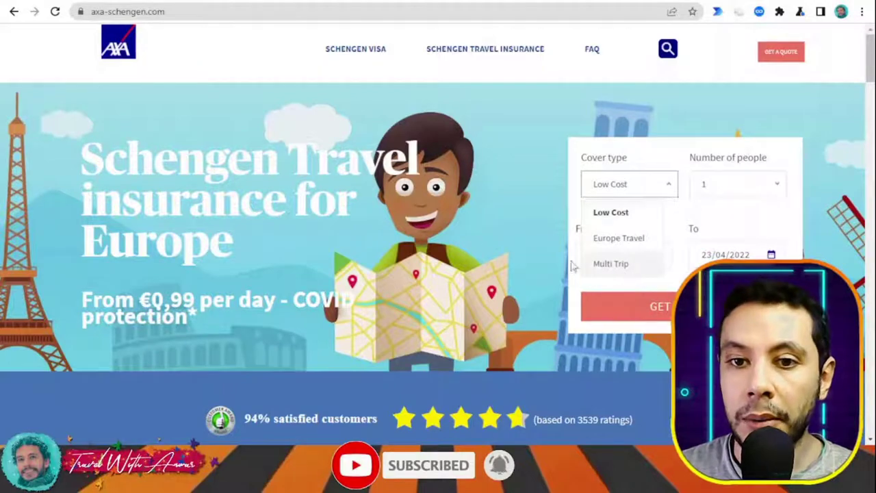
{"action": "left_click", "coordinate": [454, 216]}
{"action": "scroll", "coordinate": [454, 215], "scroll_direction": "down", "scroll_amount": 5}
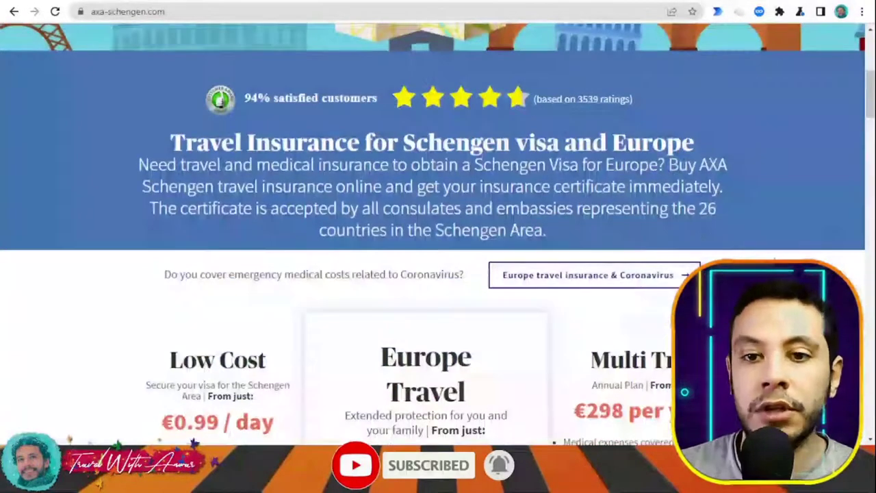
{"action": "scroll", "coordinate": [438, 240], "scroll_direction": "down", "scroll_amount": 4}
{"action": "scroll", "coordinate": [439, 240], "scroll_direction": "down", "scroll_amount": 2}
{"action": "scroll", "coordinate": [438, 239], "scroll_direction": "up", "scroll_amount": 2}
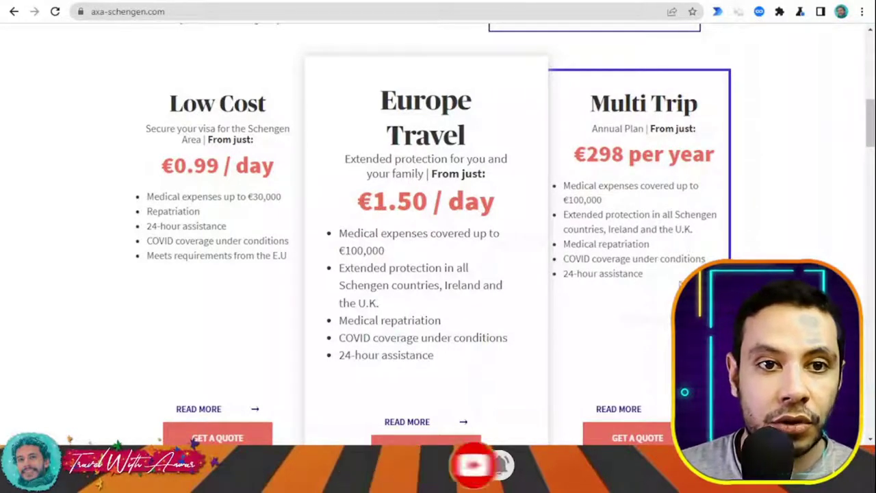
{"action": "scroll", "coordinate": [647, 185], "scroll_direction": "up", "scroll_amount": 15}
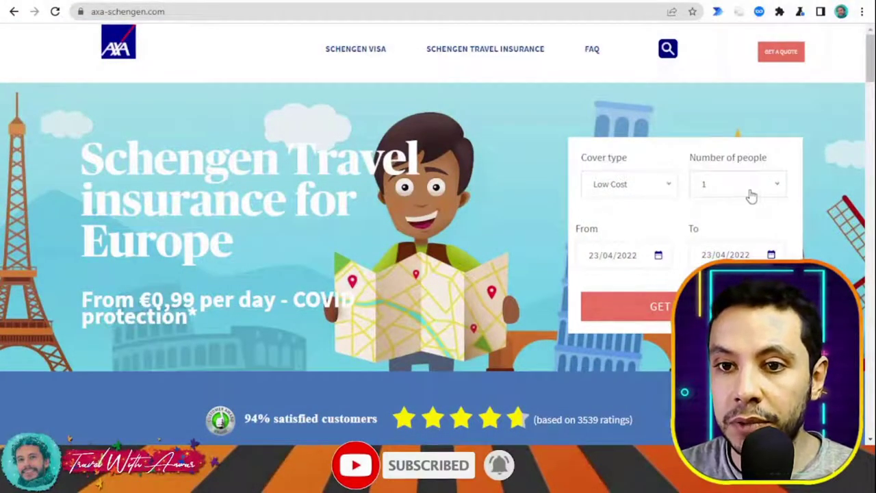
Set the cover period from 01/05/2022 to 31/05/2022
{"action": "left_click", "coordinate": [627, 255]}
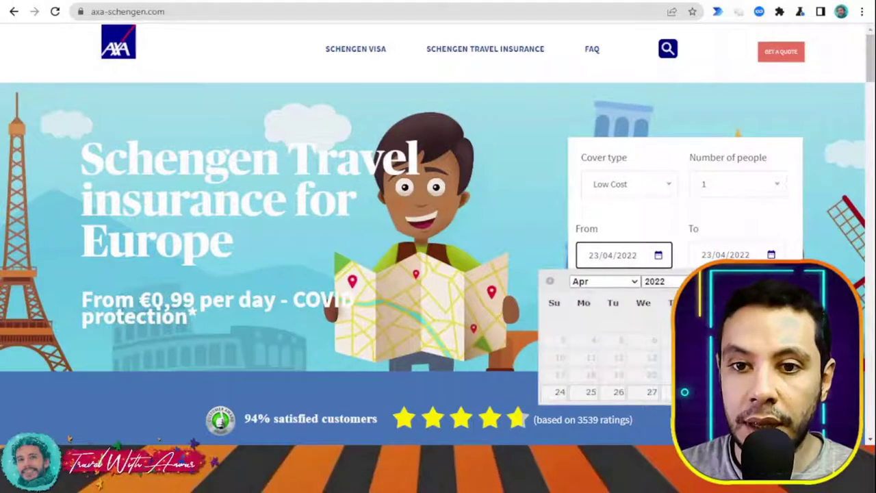
{"action": "left_click", "coordinate": [630, 280]}
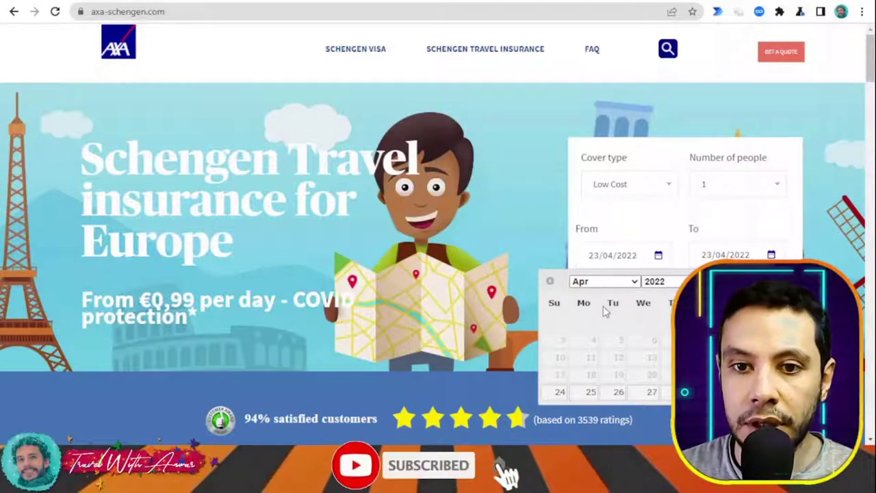
{"action": "left_click", "coordinate": [739, 281]}
{"action": "left_click", "coordinate": [563, 324]}
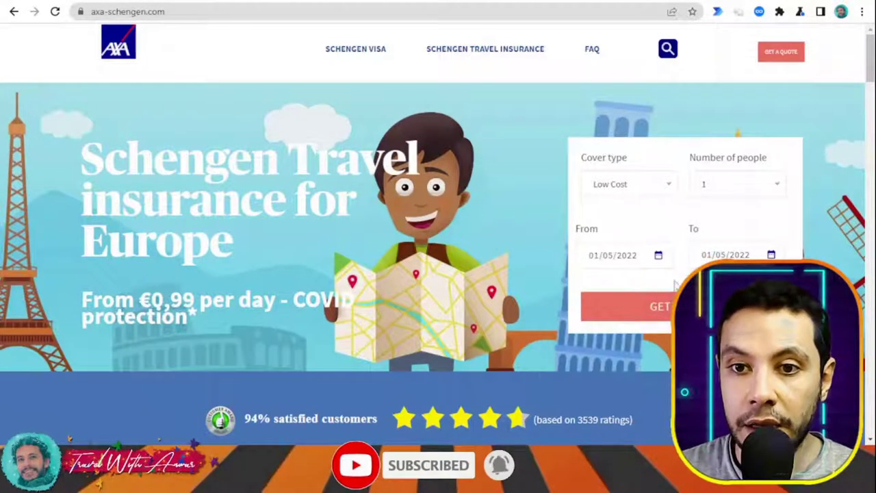
{"action": "left_click", "coordinate": [735, 254]}
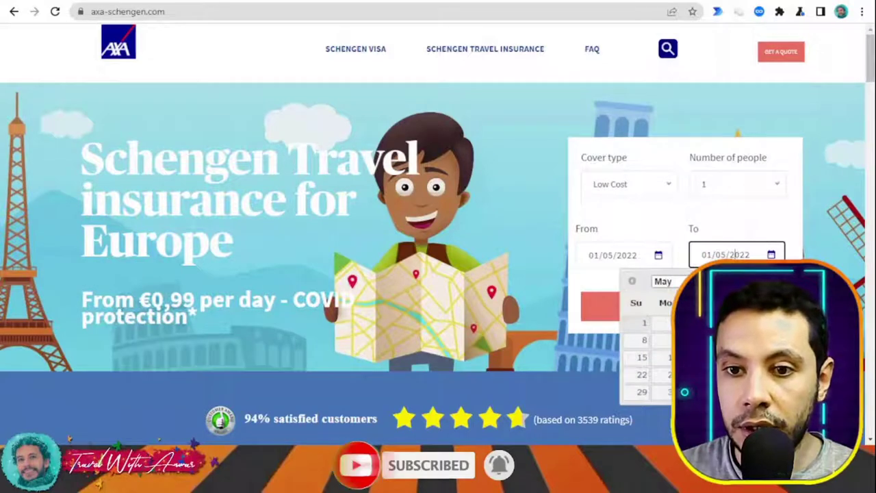
{"action": "left_click", "coordinate": [696, 392]}
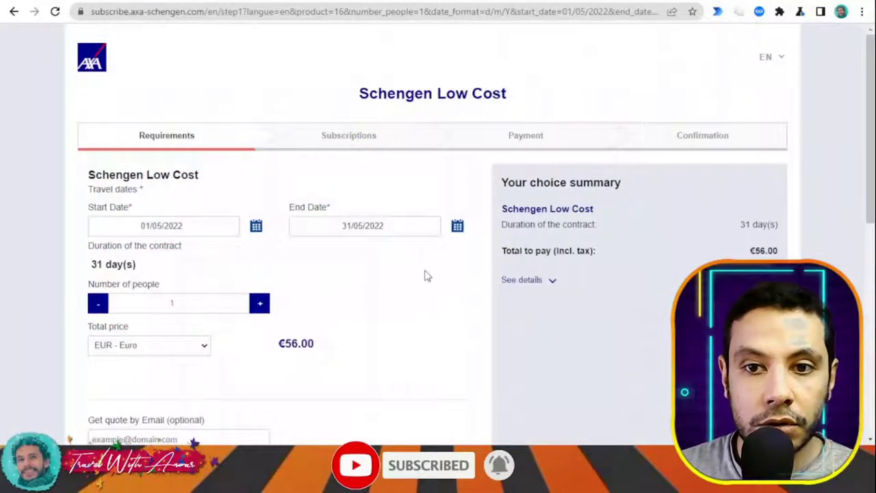
Check the €56.00 total to pay on the Low Cost quote
{"action": "scroll", "coordinate": [428, 272], "scroll_direction": "down", "scroll_amount": 1}
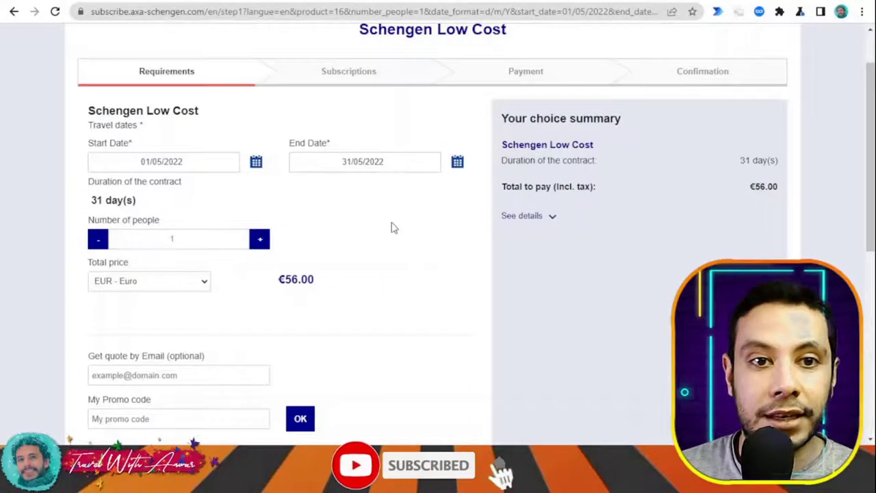
{"action": "scroll", "coordinate": [521, 248], "scroll_direction": "up", "scroll_amount": 1}
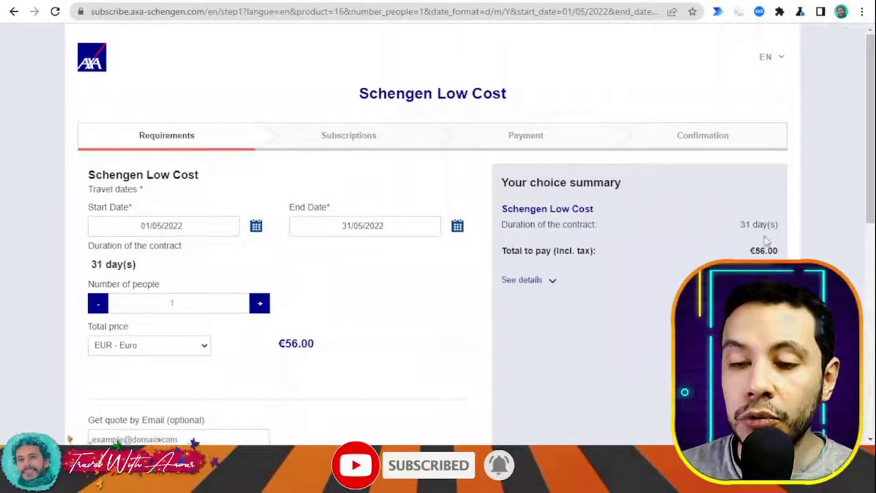
{"action": "left_click_drag", "start_coordinate": [766, 251], "coordinate": [756, 251]}
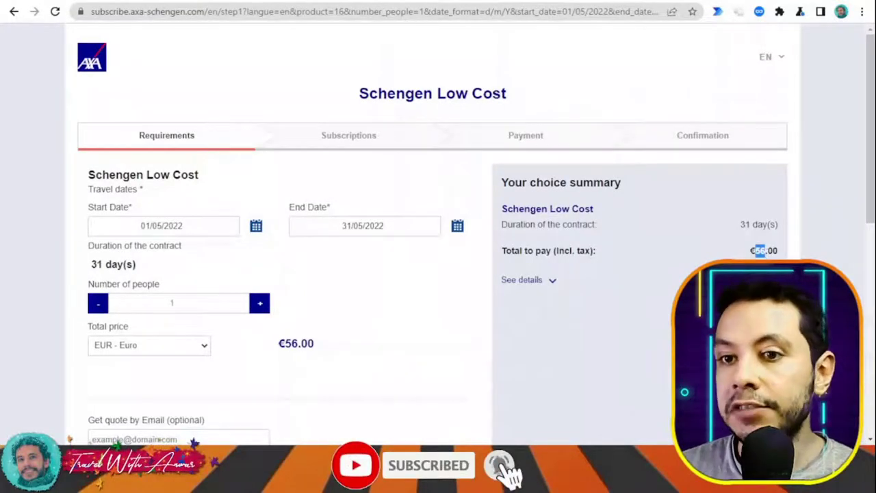
{"action": "left_click", "coordinate": [719, 255]}
Accept the price and terms and conditions, then continue to the Subscriptions step
{"action": "scroll", "coordinate": [716, 254], "scroll_direction": "down", "scroll_amount": 3}
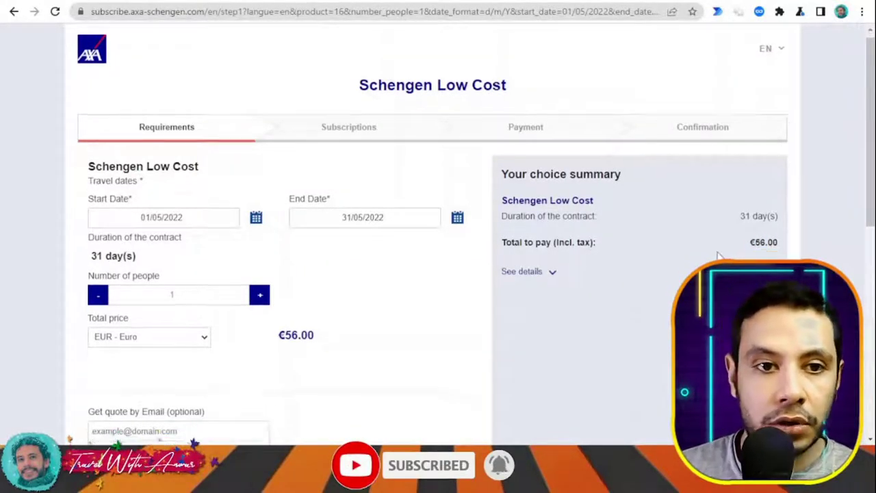
{"action": "scroll", "coordinate": [533, 210], "scroll_direction": "down", "scroll_amount": 1}
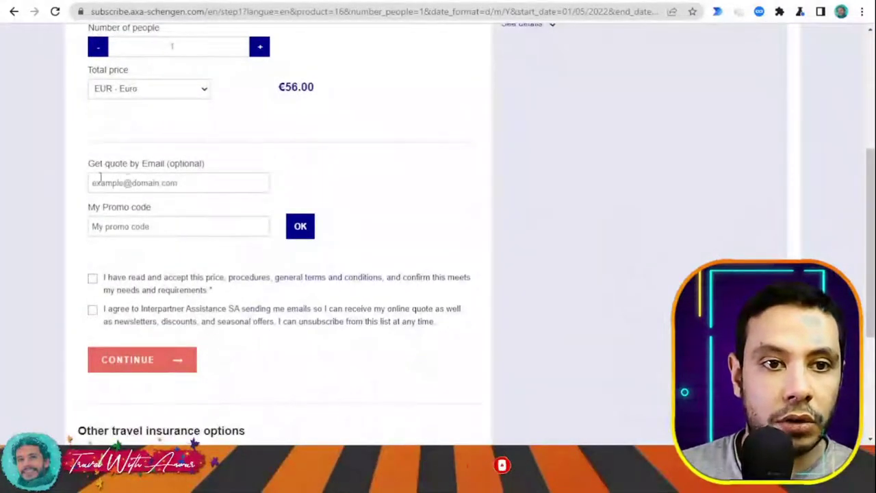
{"action": "scroll", "coordinate": [177, 185], "scroll_direction": "up", "scroll_amount": 3}
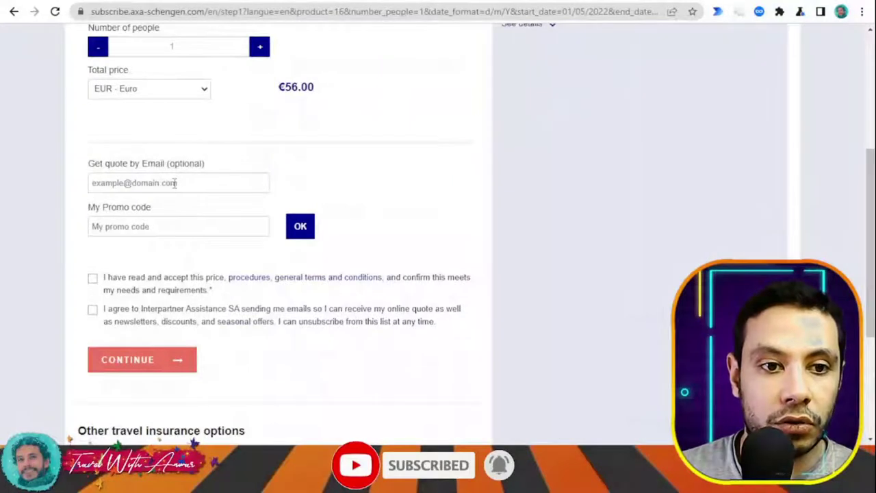
{"action": "left_click", "coordinate": [93, 280]}
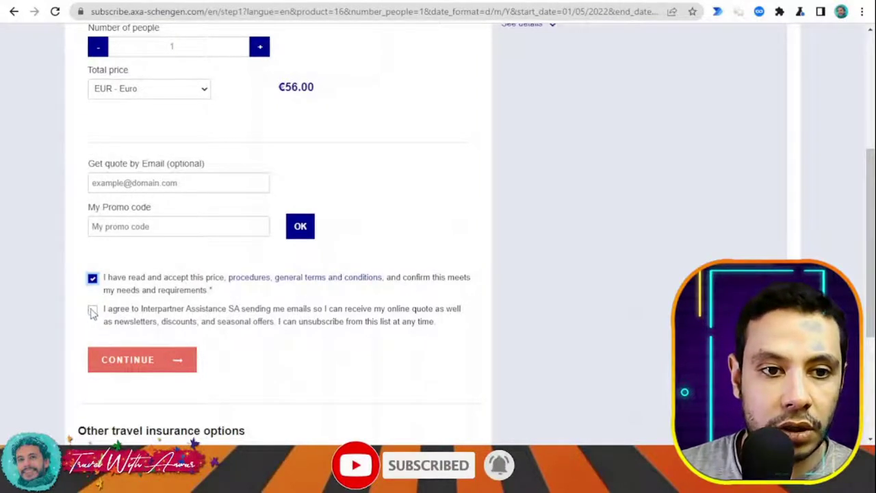
{"action": "scroll", "coordinate": [279, 327], "scroll_direction": "down", "scroll_amount": 1}
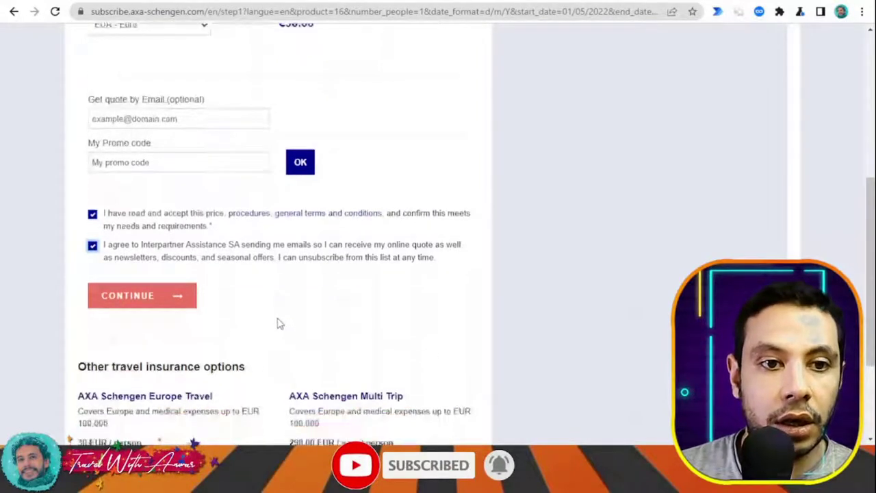
{"action": "left_click", "coordinate": [168, 301]}
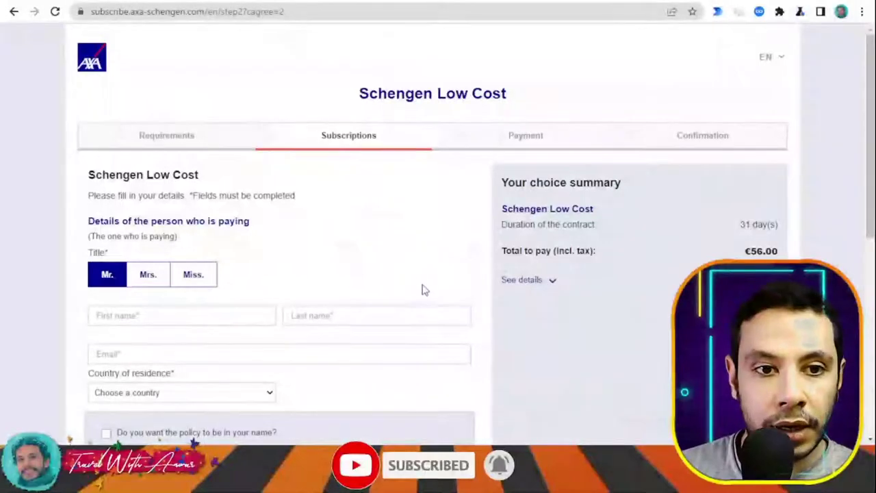
{"action": "scroll", "coordinate": [432, 277], "scroll_direction": "down", "scroll_amount": 4}
{"action": "scroll", "coordinate": [441, 276], "scroll_direction": "up", "scroll_amount": 4}
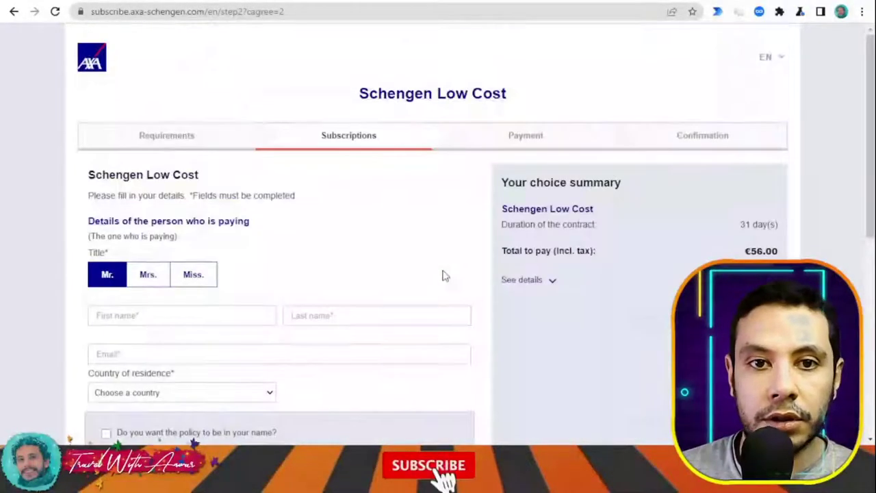
{"action": "scroll", "coordinate": [445, 273], "scroll_direction": "down", "scroll_amount": 2}
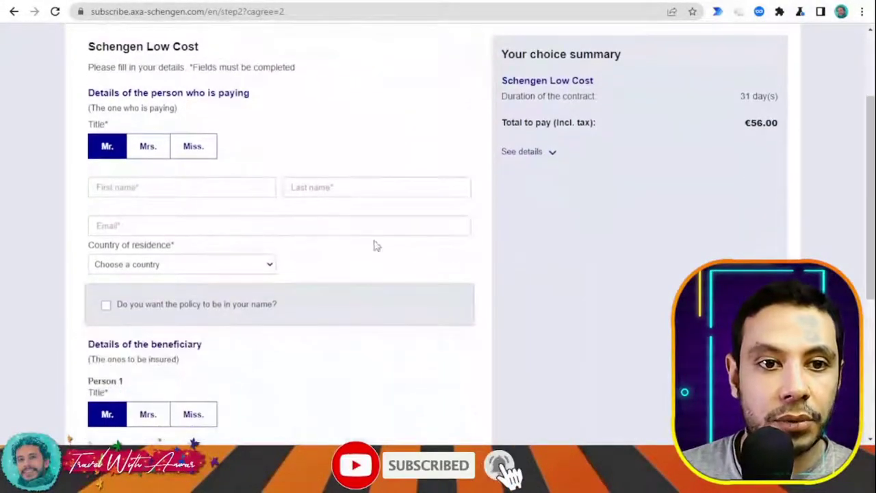
{"action": "scroll", "coordinate": [286, 189], "scroll_direction": "down", "scroll_amount": 3}
{"action": "scroll", "coordinate": [286, 186], "scroll_direction": "up", "scroll_amount": 3}
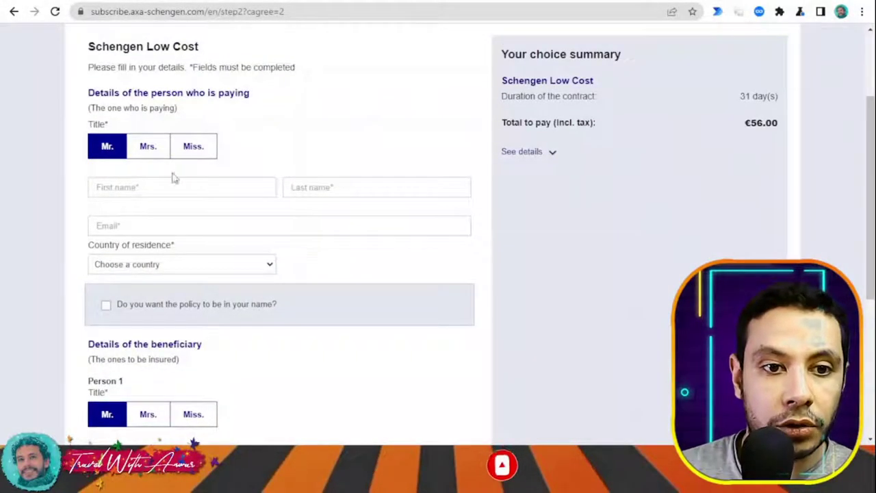
{"action": "scroll", "coordinate": [335, 225], "scroll_direction": "down", "scroll_amount": 2}
{"action": "scroll", "coordinate": [335, 225], "scroll_direction": "down", "scroll_amount": 2}
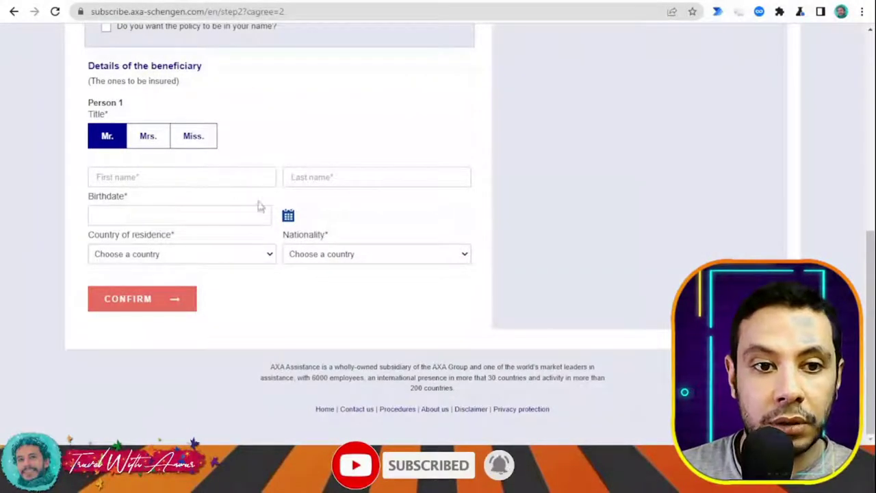
{"action": "scroll", "coordinate": [397, 254], "scroll_direction": "up", "scroll_amount": 5}
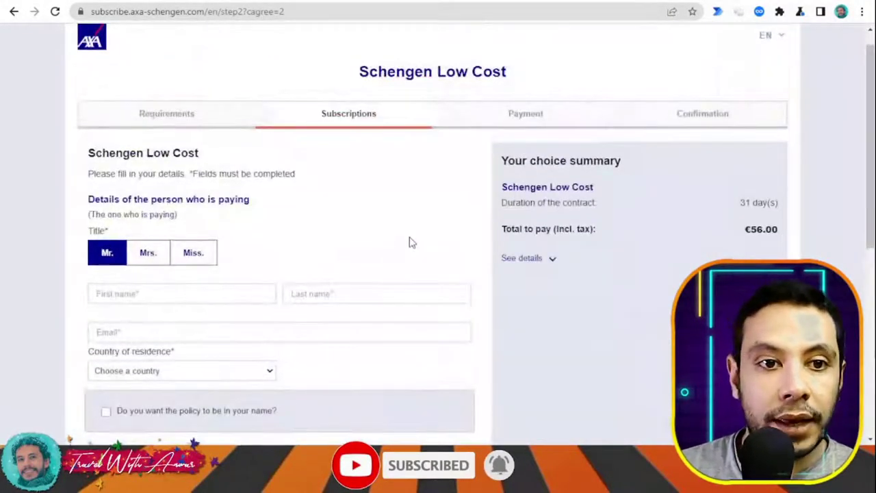
{"action": "scroll", "coordinate": [240, 200], "scroll_direction": "down", "scroll_amount": 3}
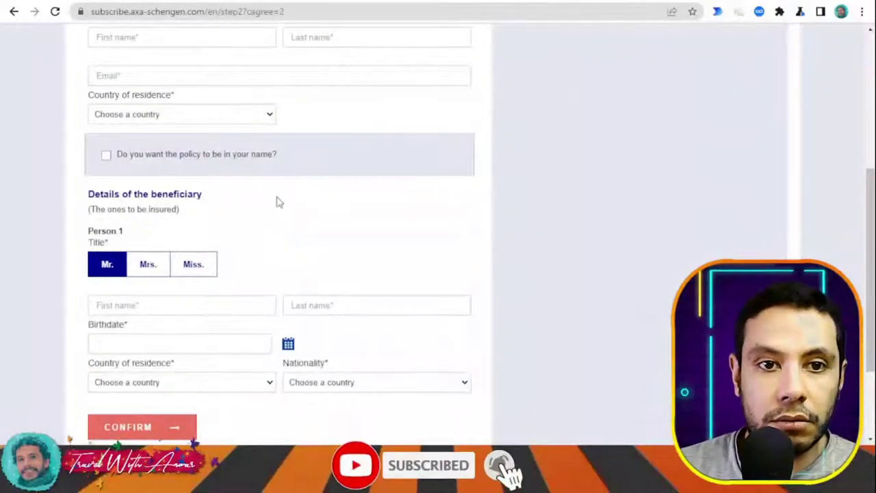
{"action": "scroll", "coordinate": [279, 202], "scroll_direction": "up", "scroll_amount": 4}
{"action": "scroll", "coordinate": [288, 193], "scroll_direction": "down", "scroll_amount": 3}
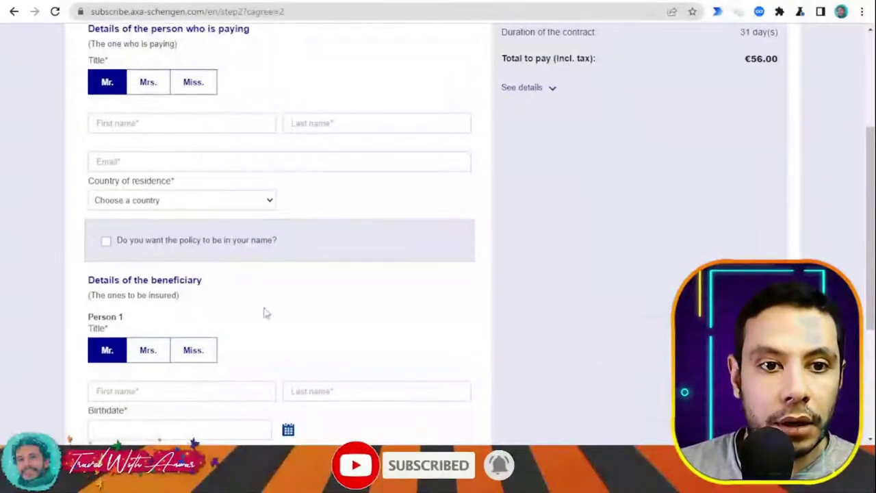
{"action": "scroll", "coordinate": [286, 291], "scroll_direction": "down", "scroll_amount": 2}
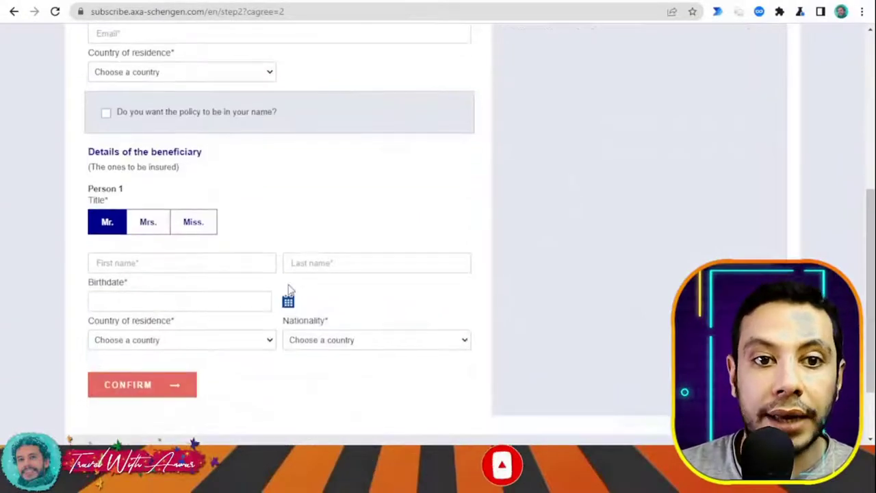
{"action": "scroll", "coordinate": [301, 284], "scroll_direction": "down", "scroll_amount": 1}
{"action": "scroll", "coordinate": [178, 308], "scroll_direction": "up", "scroll_amount": 6}
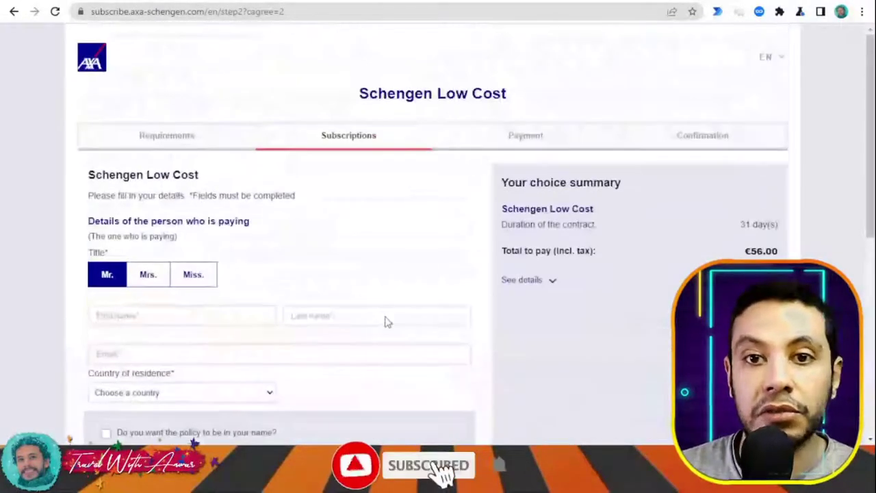